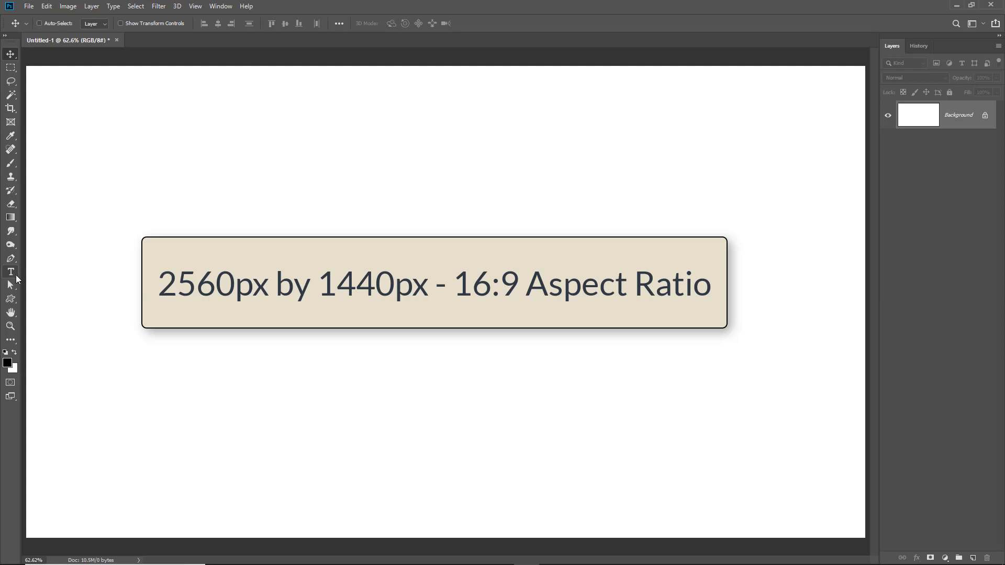
# Create a text layer reading "Photoshop Text" with the Horizontal Type Tool in Arial Italic 60 pt and commit it
pyautogui.click(16, 275)
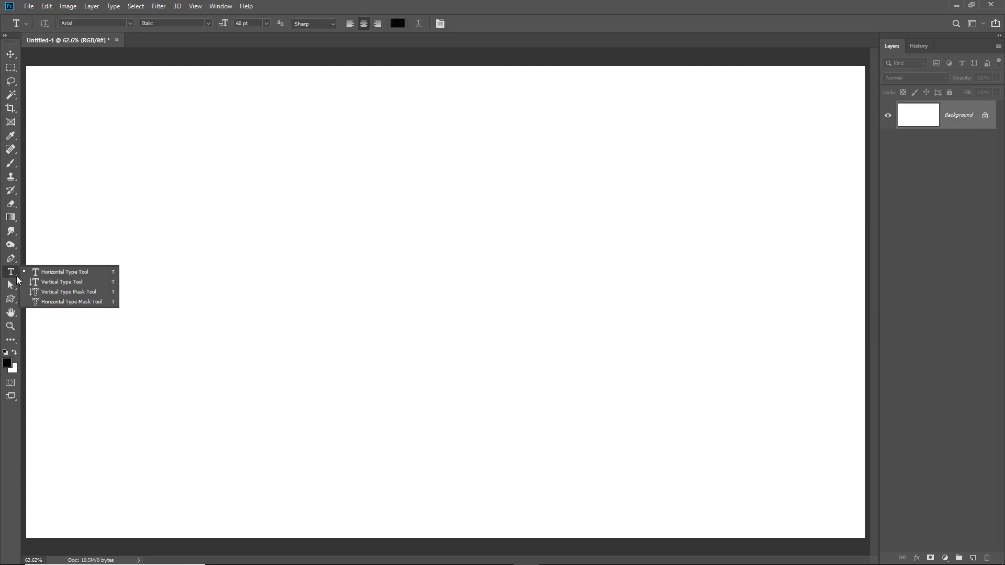
pyautogui.click(96, 272)
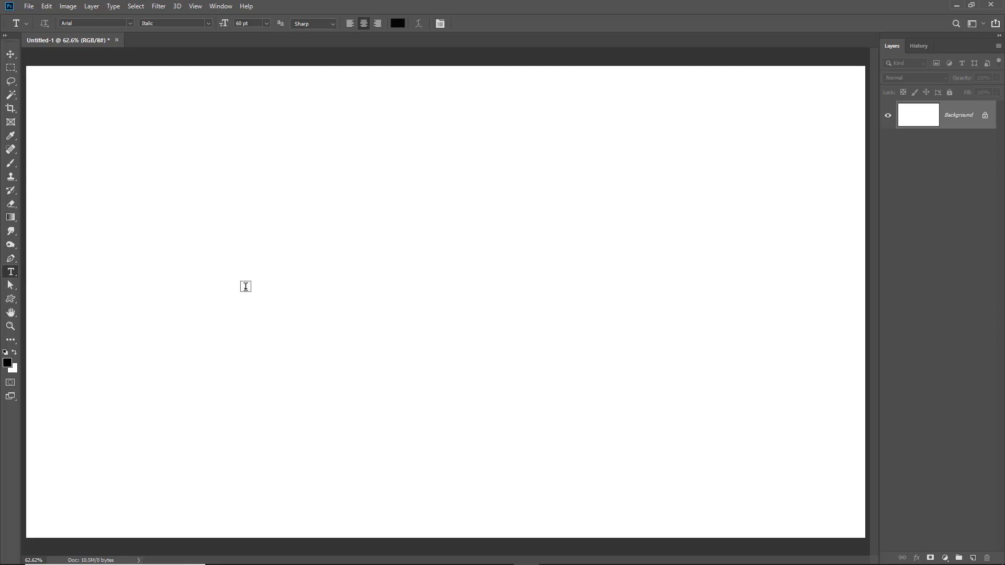
pyautogui.click(247, 285)
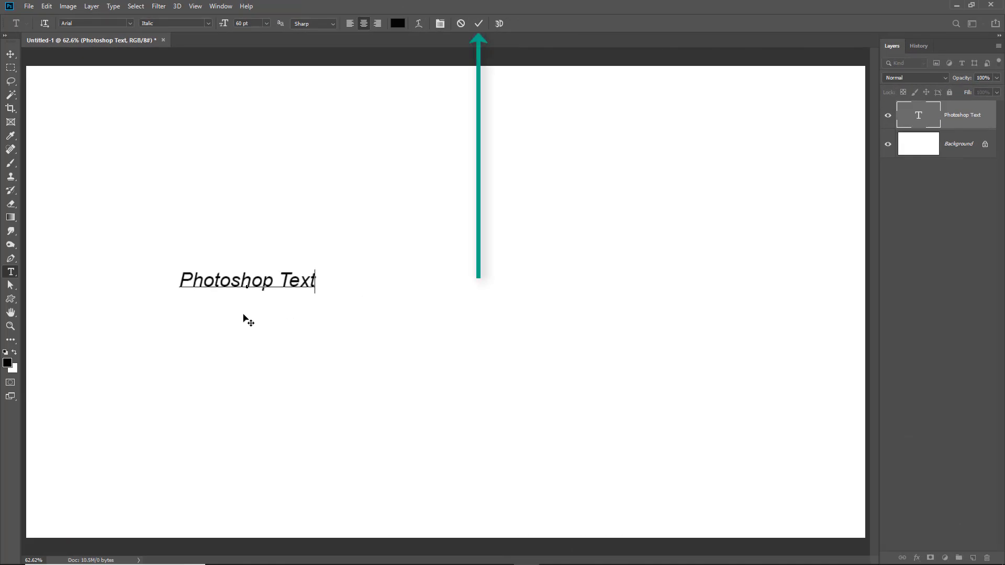
pyautogui.click(477, 25)
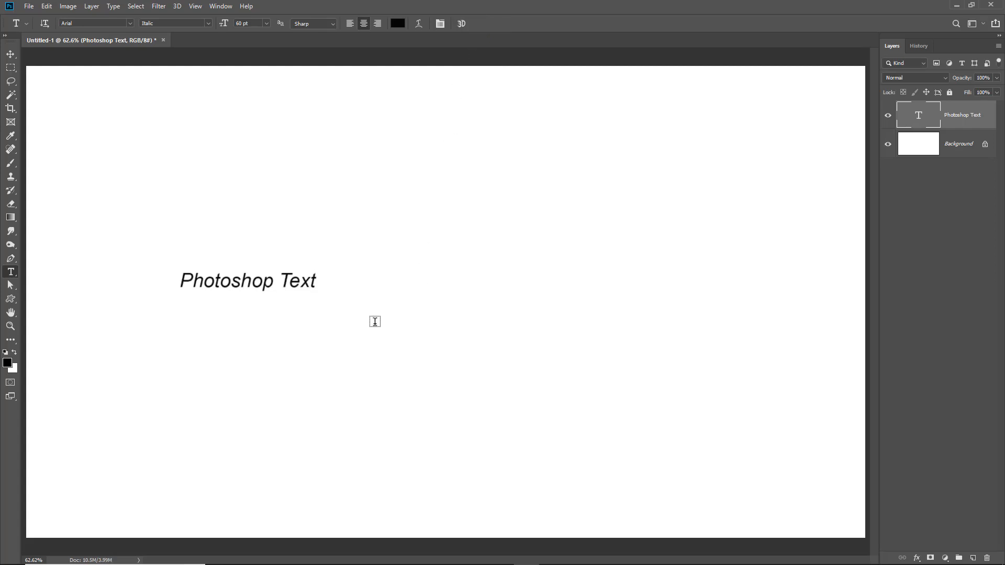
# Re-enter and leave editing of the text, switching tools and layers, ending with the Photoshop Text layer selected
pyautogui.click(315, 279)
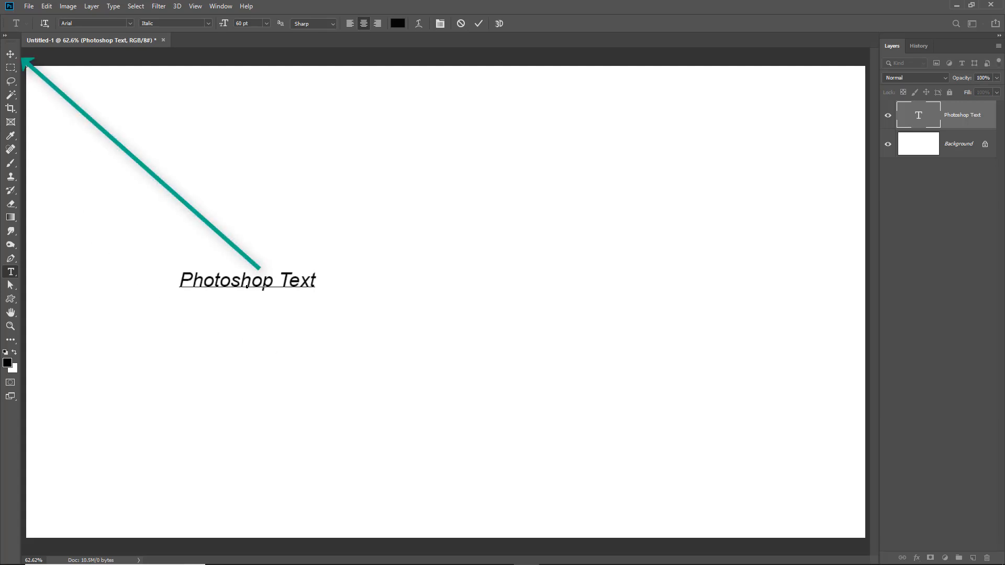
pyautogui.click(10, 54)
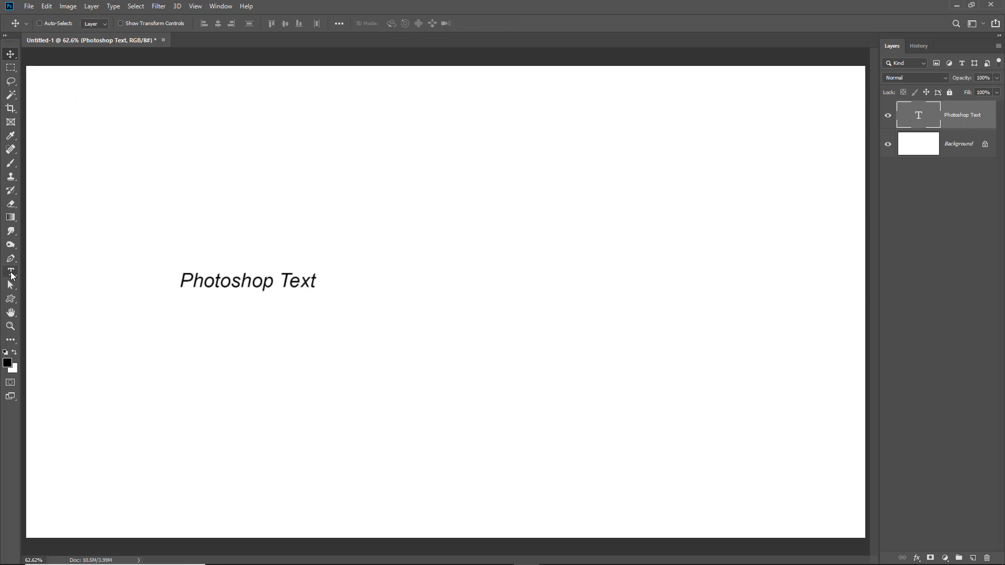
pyautogui.click(11, 272)
pyautogui.rightClick(15, 279)
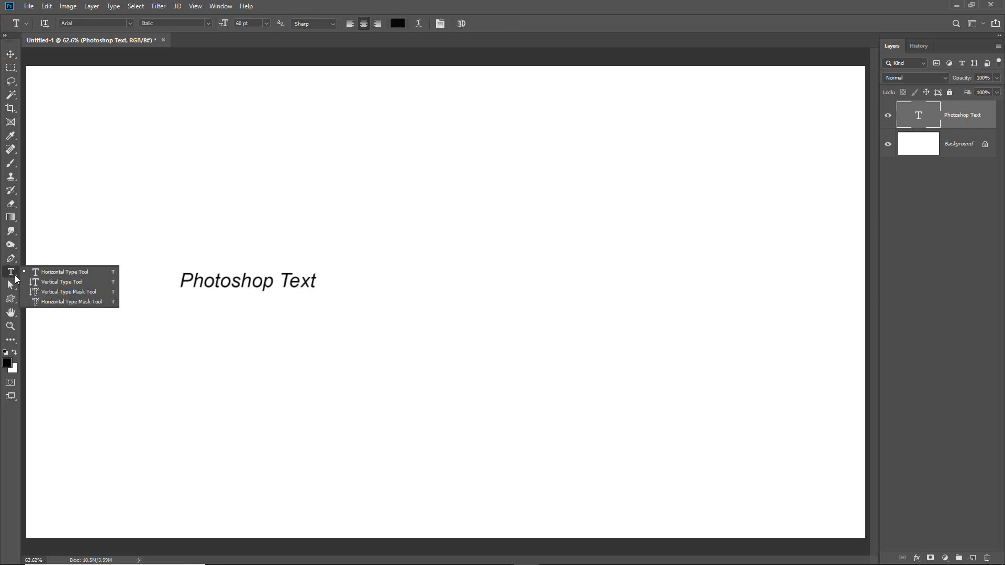
pyautogui.click(40, 274)
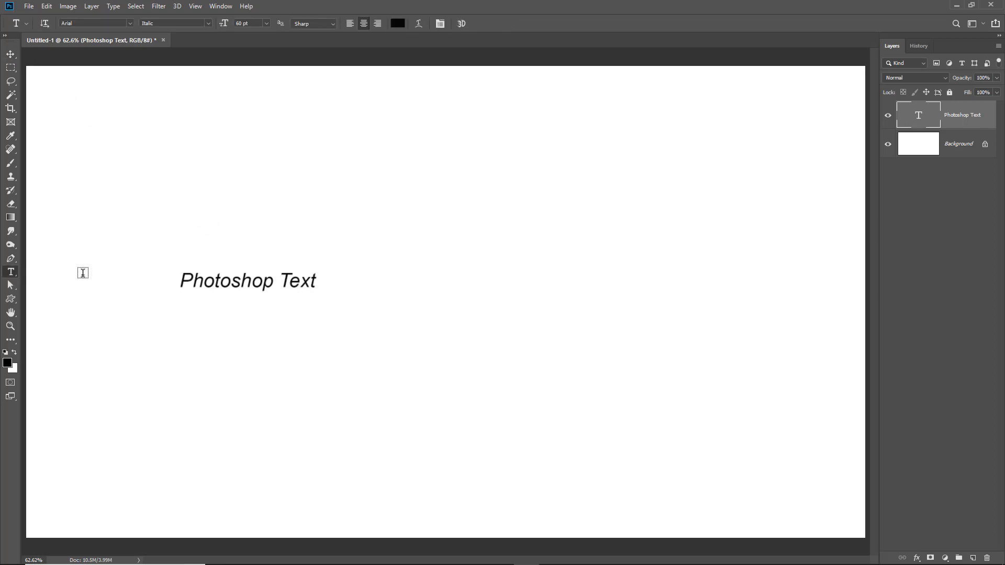
pyautogui.click(314, 282)
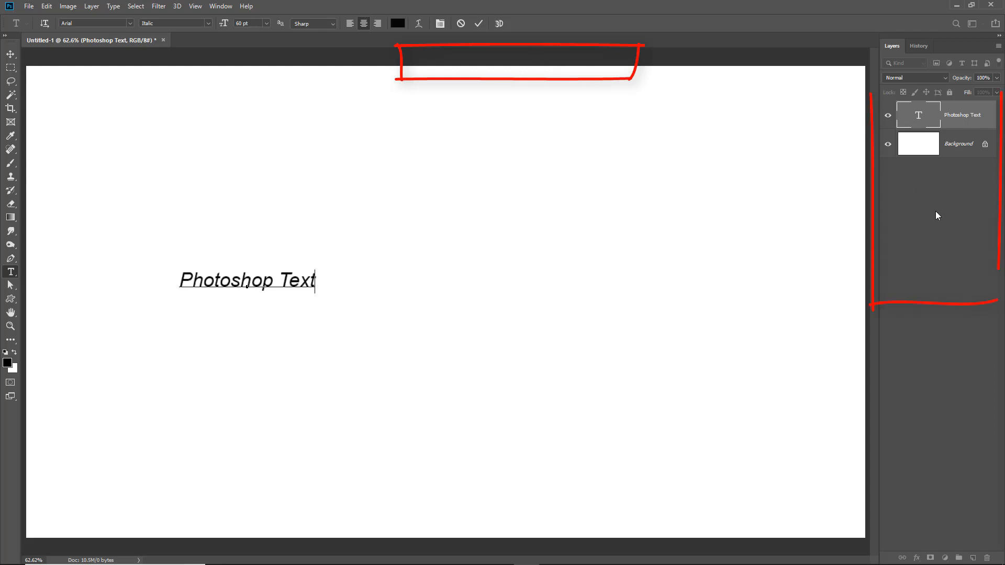
pyautogui.click(920, 151)
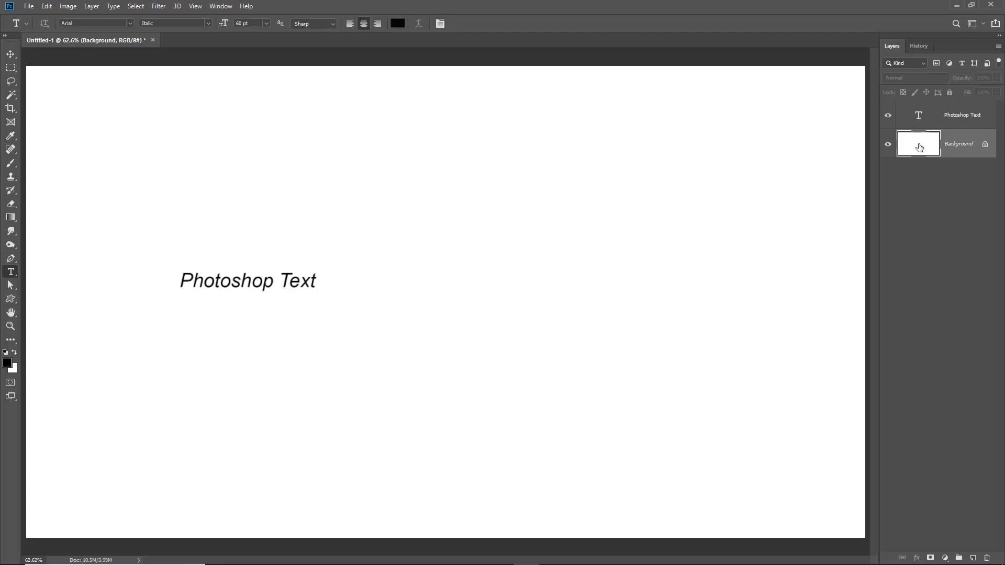
pyautogui.click(919, 116)
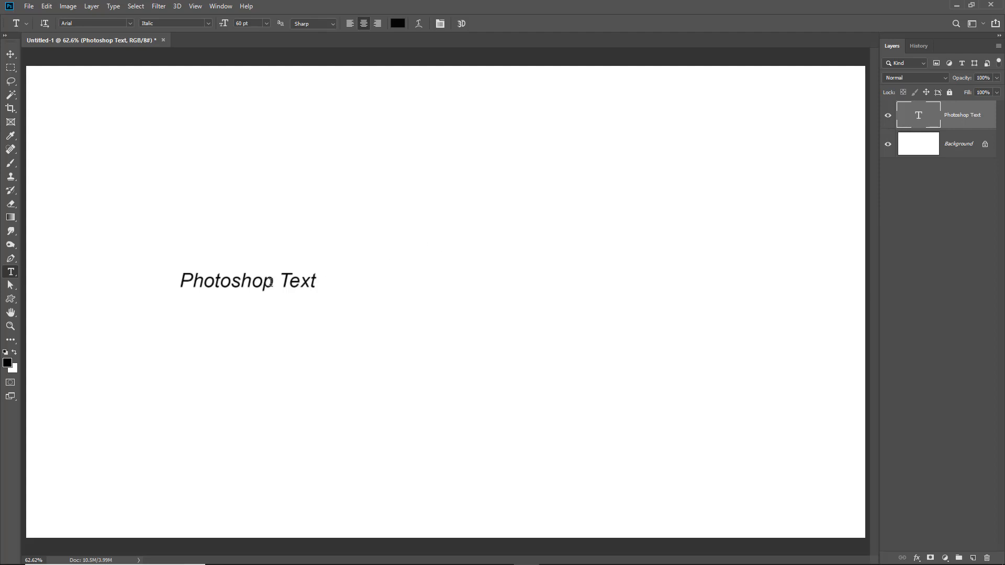
# Select all the text and move the text block toward the right side of the canvas
pyautogui.click(180, 283)
pyautogui.moveTo(195, 282); pyautogui.dragTo(317, 286)
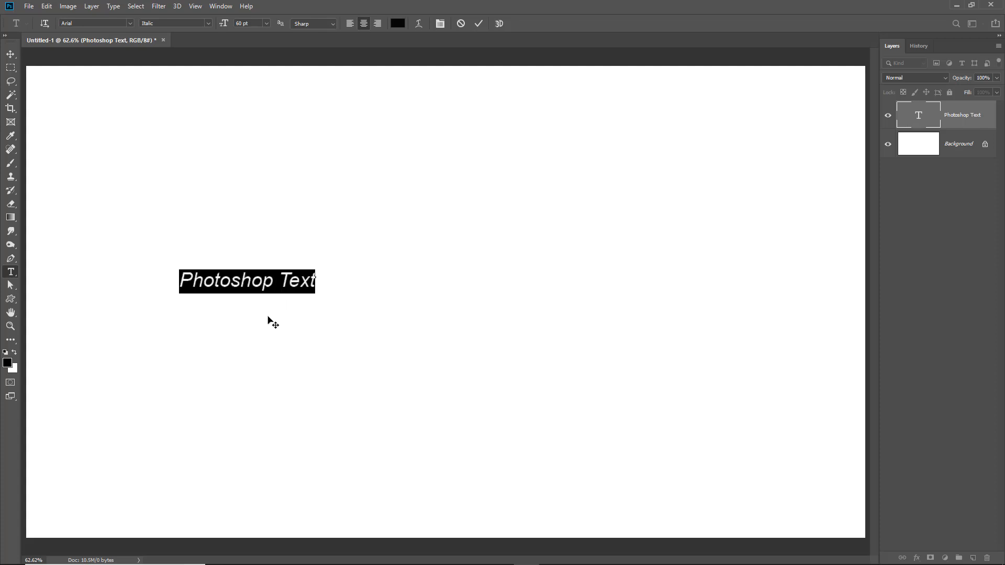
pyautogui.moveTo(236, 332); pyautogui.dragTo(622, 336)
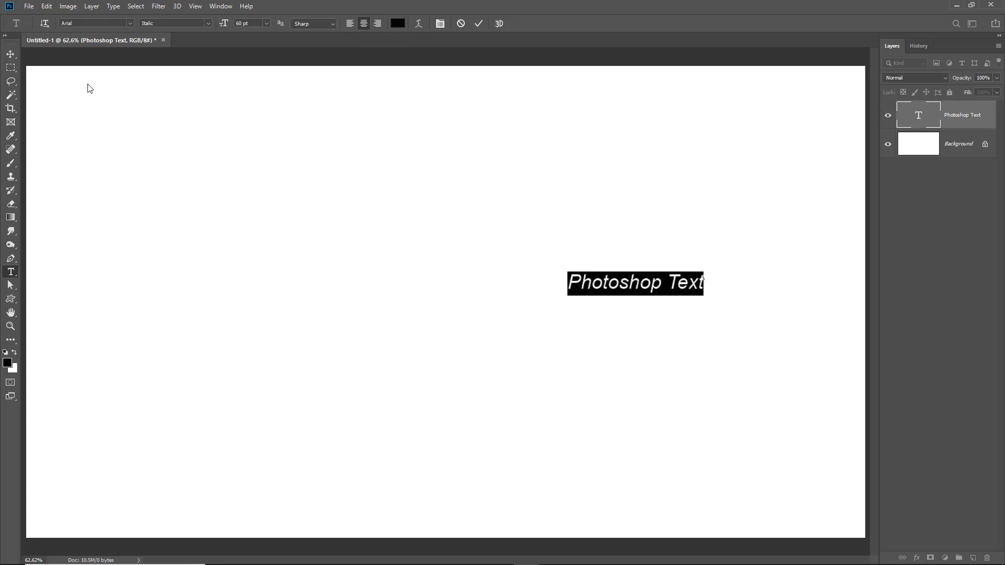
# Preview fonts in the font list without changing the Arial font
pyautogui.click(129, 22)
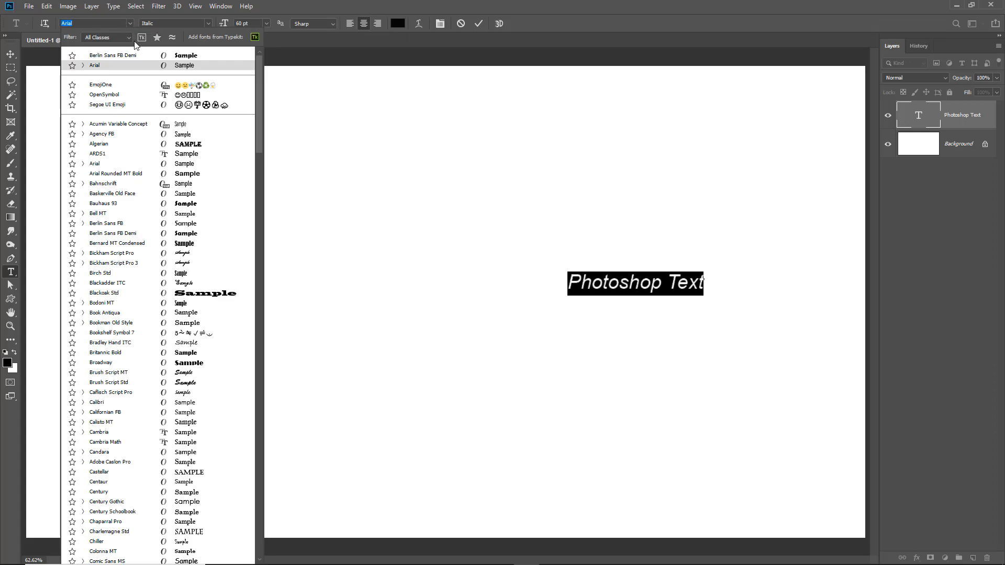
pyautogui.moveTo(259, 93)
pyautogui.mouseDown()
pyautogui.moveTo(258, 150)
pyautogui.moveTo(259, 89)
pyautogui.mouseUp()
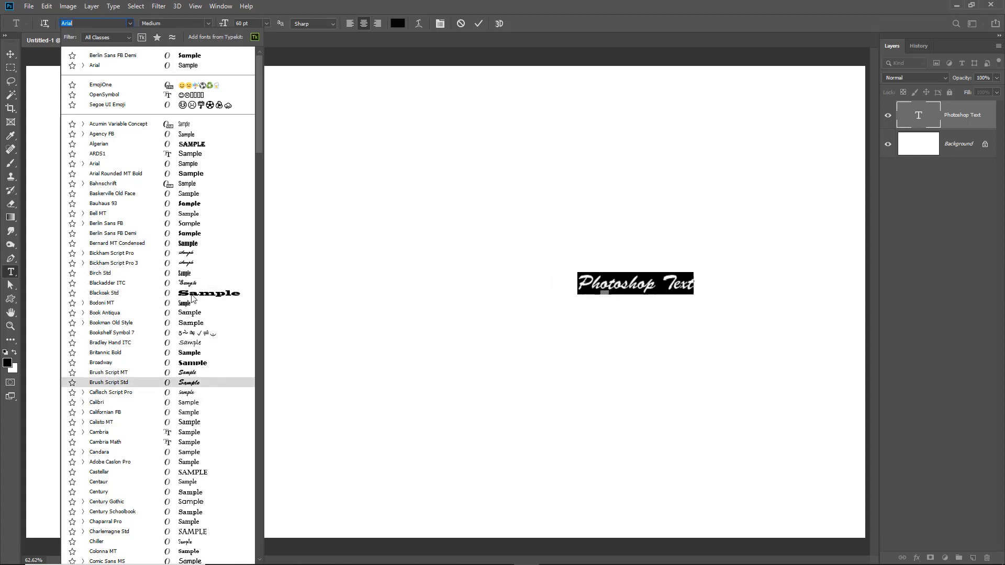
pyautogui.click(190, 166)
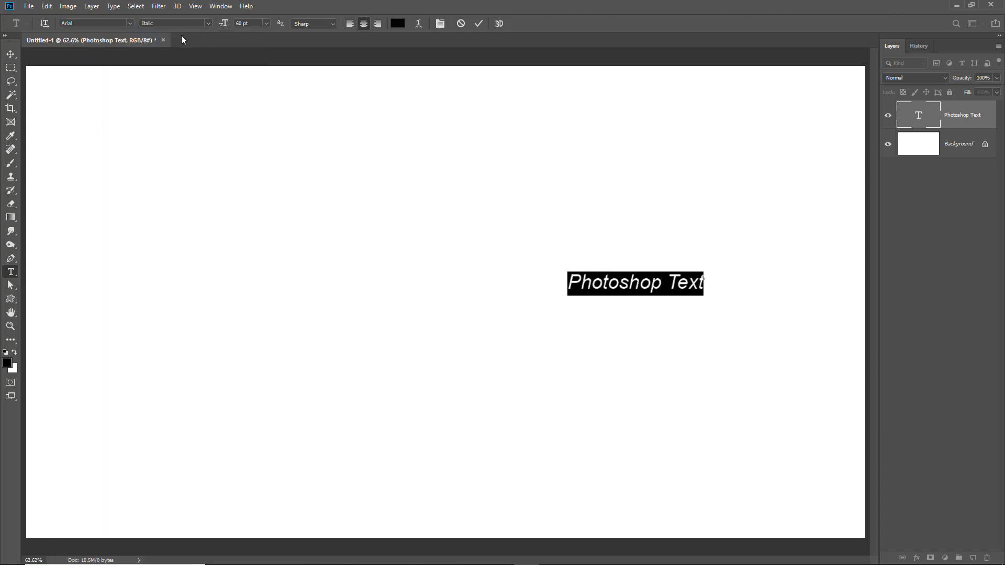
# Set the selected text's font style to Regular and its size to 72 pt
pyautogui.click(208, 23)
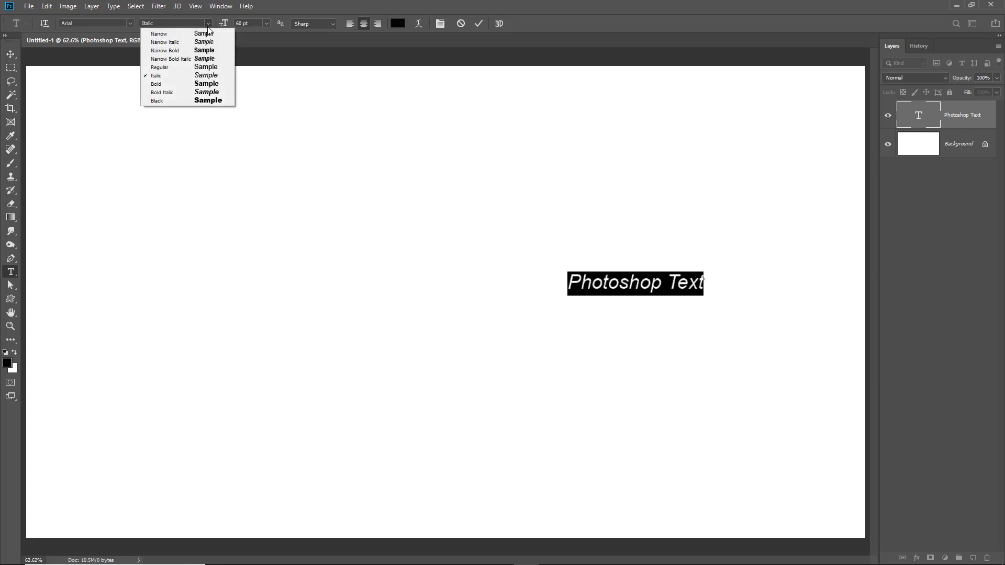
pyautogui.click(166, 70)
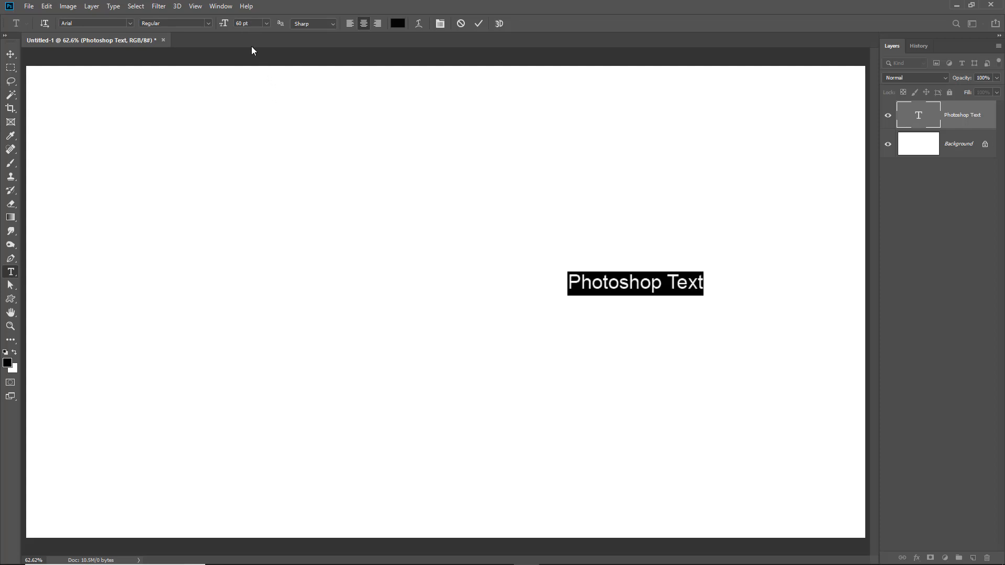
pyautogui.click(267, 24)
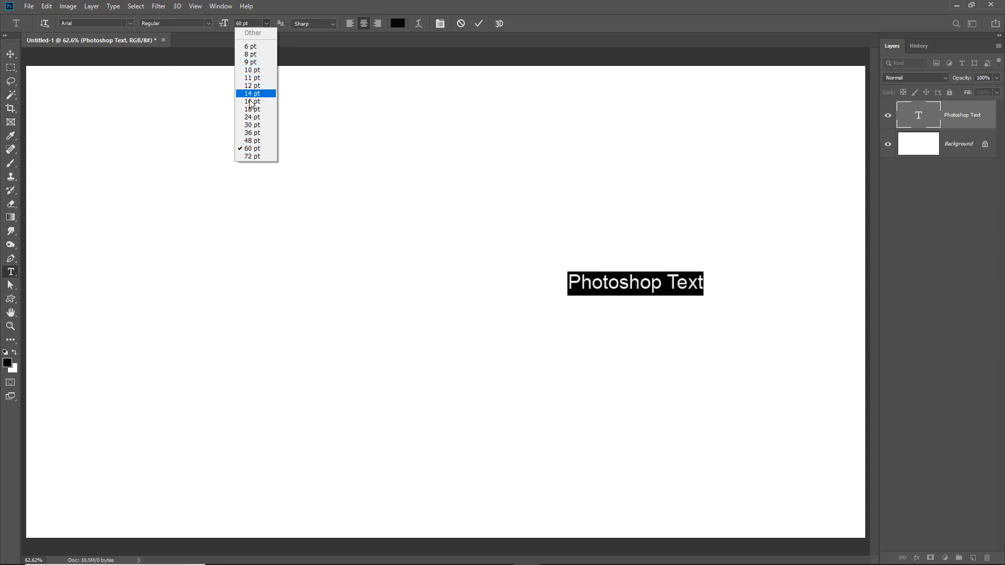
pyautogui.click(248, 156)
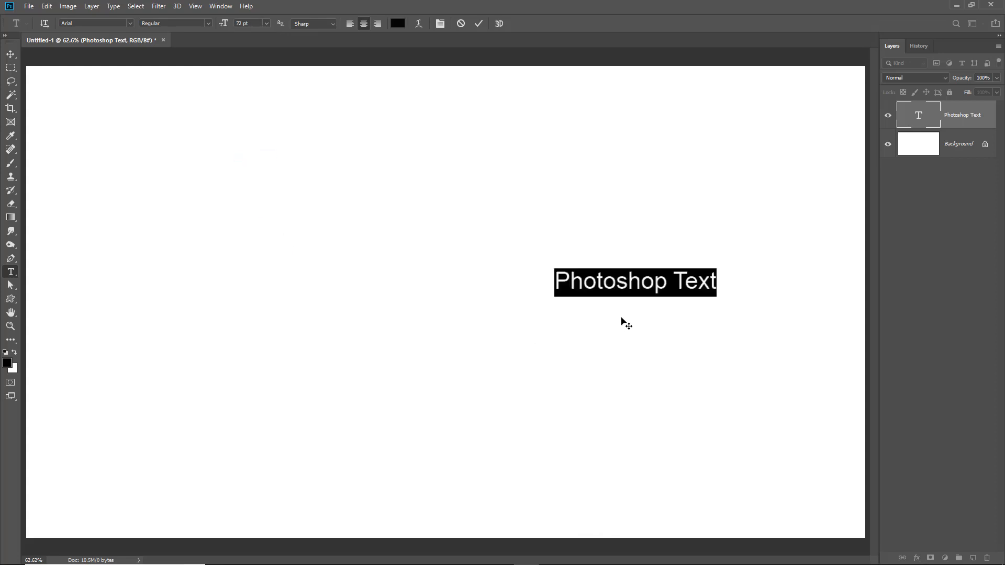
# Move the text to the canvas centre and set its size to 200 pt
pyautogui.moveTo(628, 320); pyautogui.dragTo(441, 319)
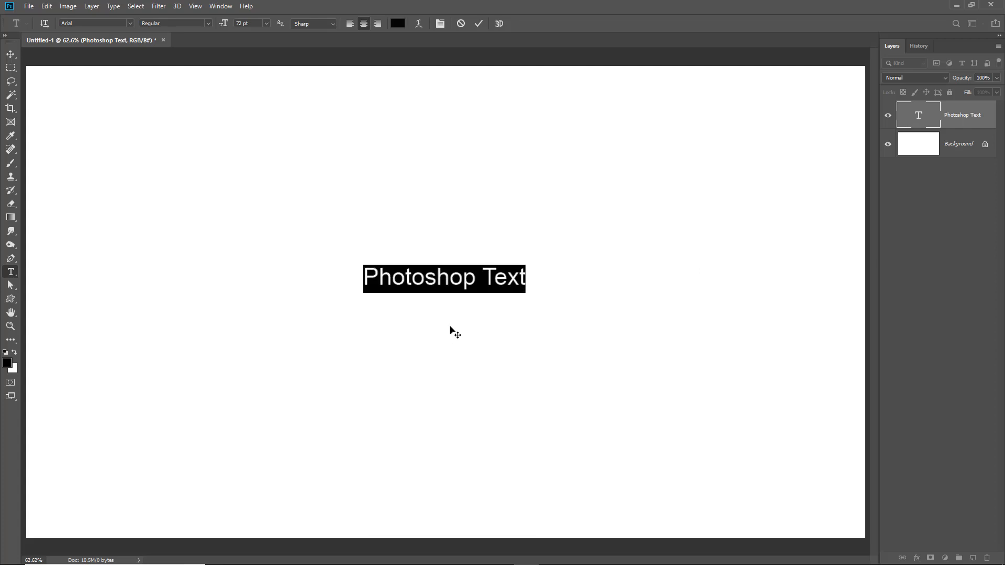
pyautogui.click(243, 22)
pyautogui.press('Return')
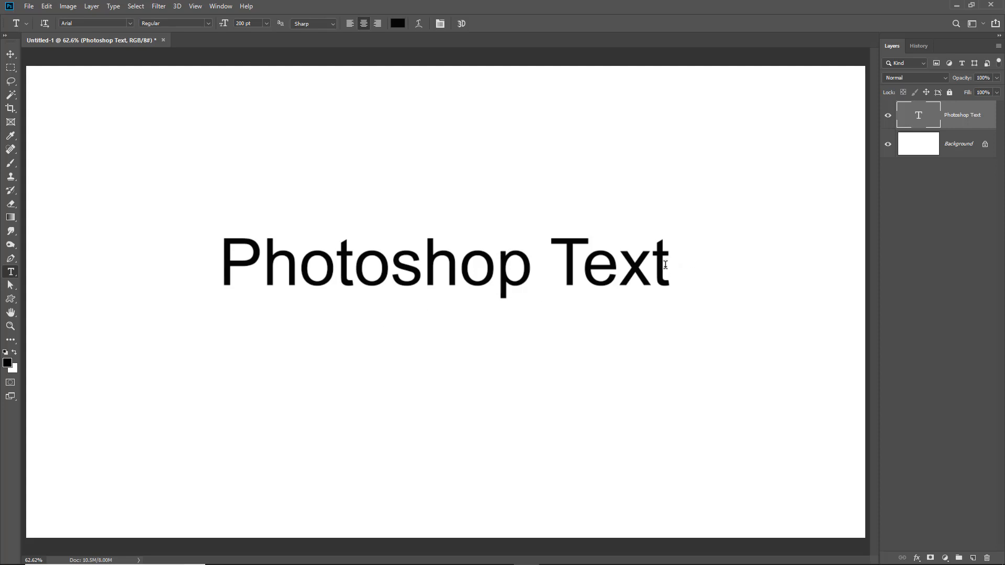
# Stretch the text by dragging its bounding box corners outward to enlarge it across the canvas, then commit
pyautogui.click(665, 265)
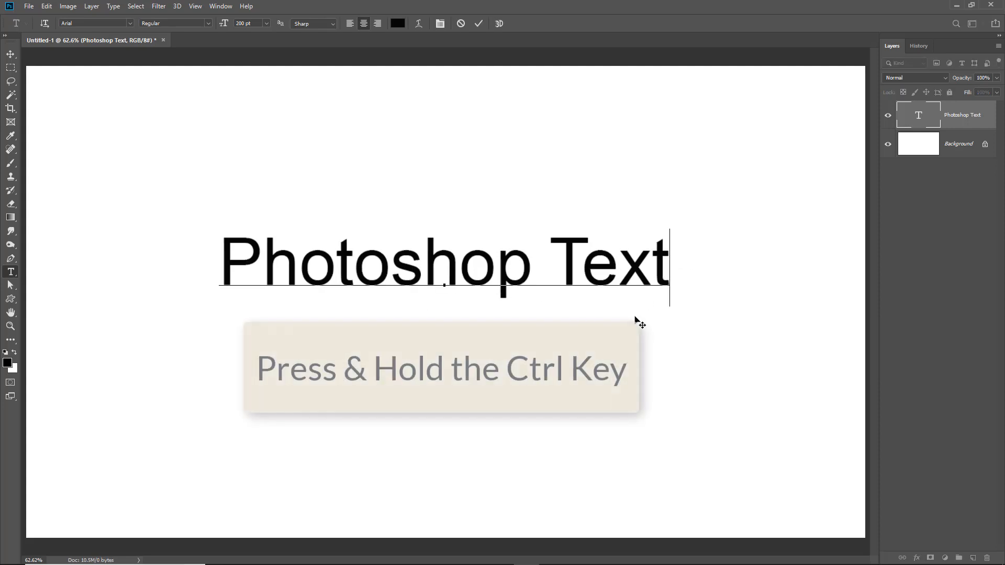
pyautogui.press('ctrl')
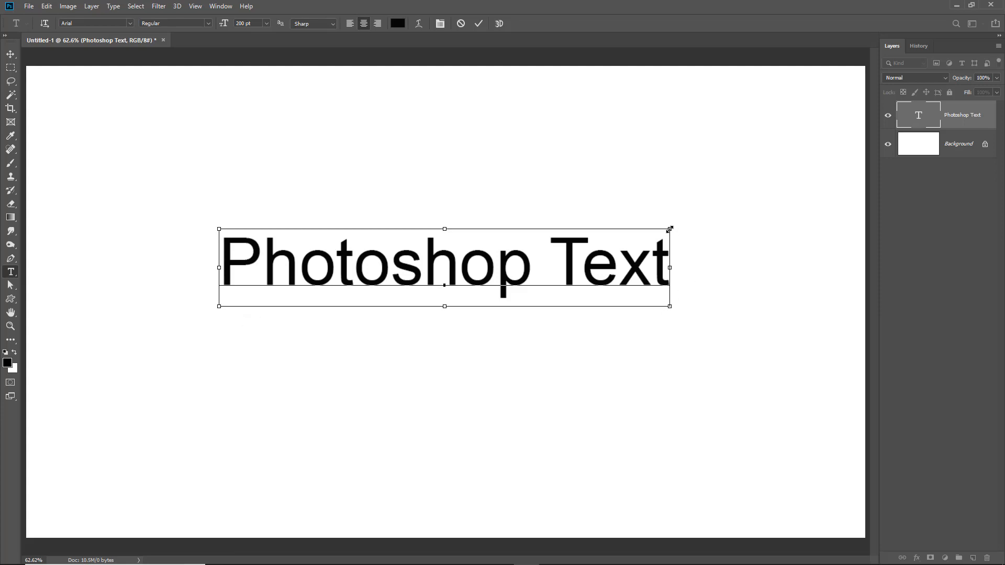
pyautogui.moveTo(668, 229); pyautogui.dragTo(783, 161)
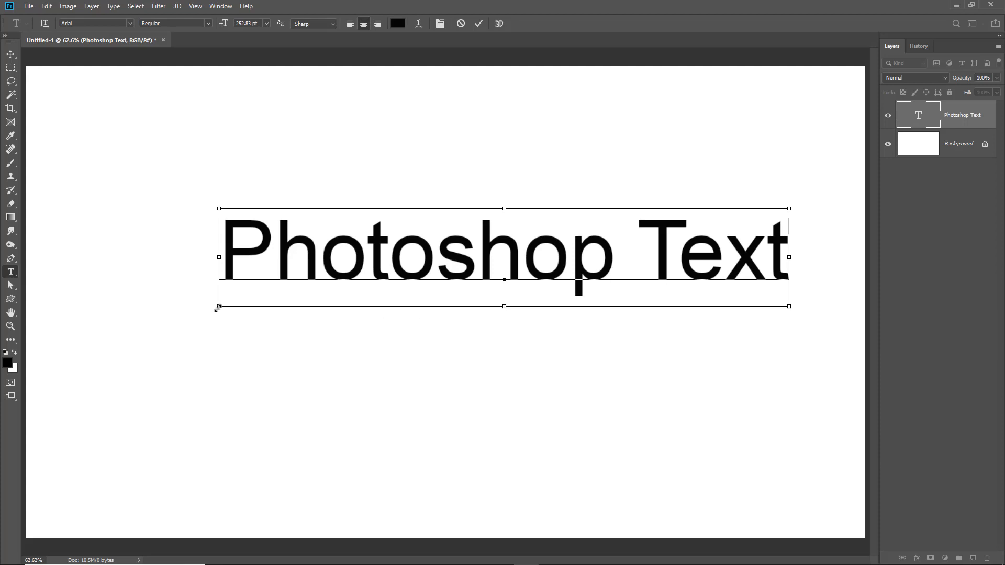
pyautogui.moveTo(217, 308); pyautogui.dragTo(106, 465)
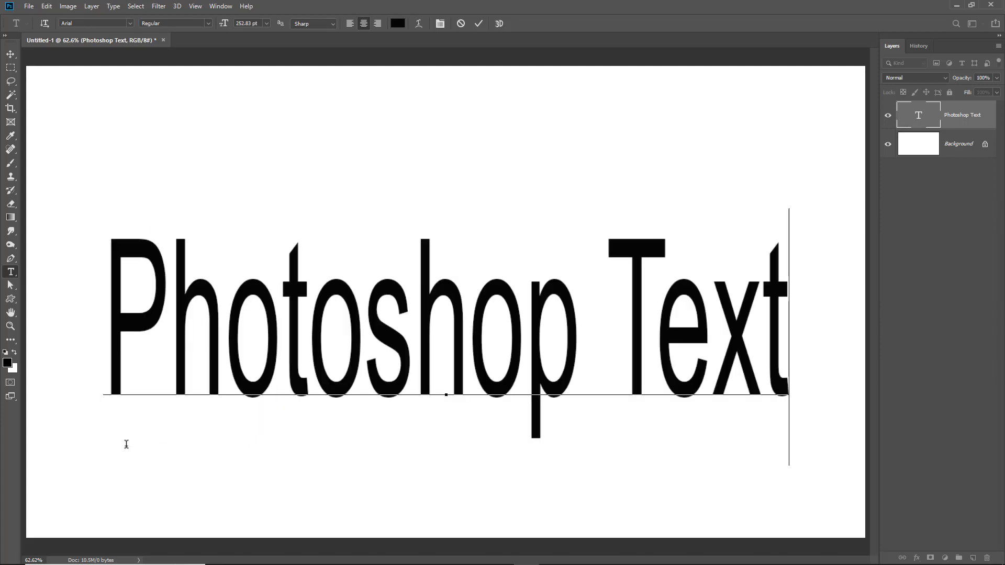
pyautogui.press('ctrl')
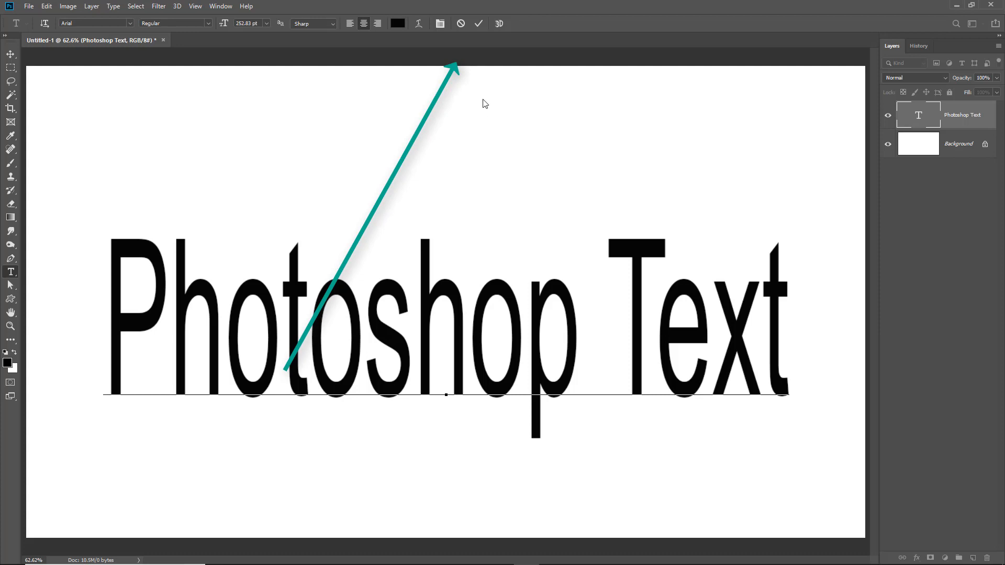
pyautogui.click(479, 24)
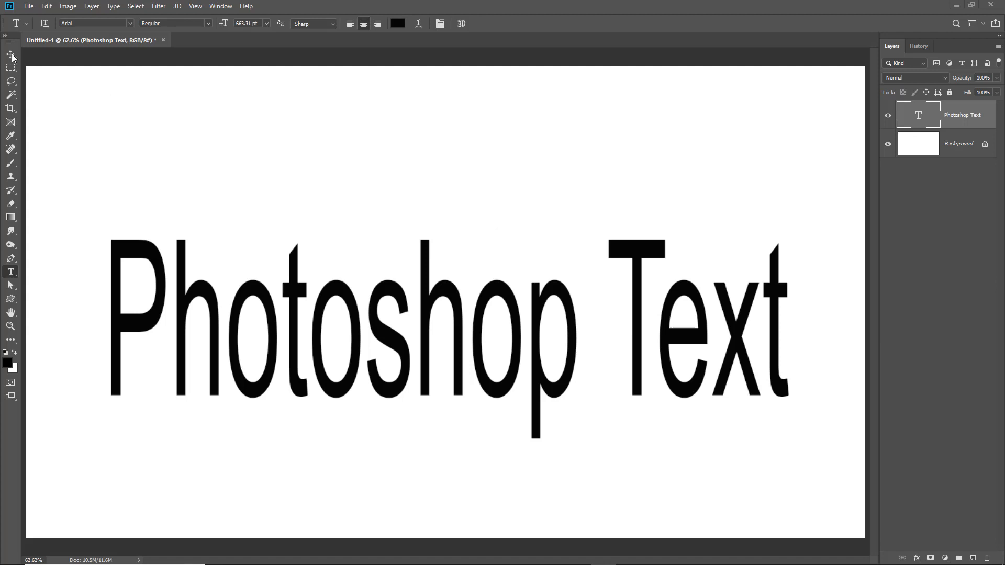
# Switch to the Move tool and shift the text slightly upward
pyautogui.moveTo(12, 57); pyautogui.dragTo(42, 56)
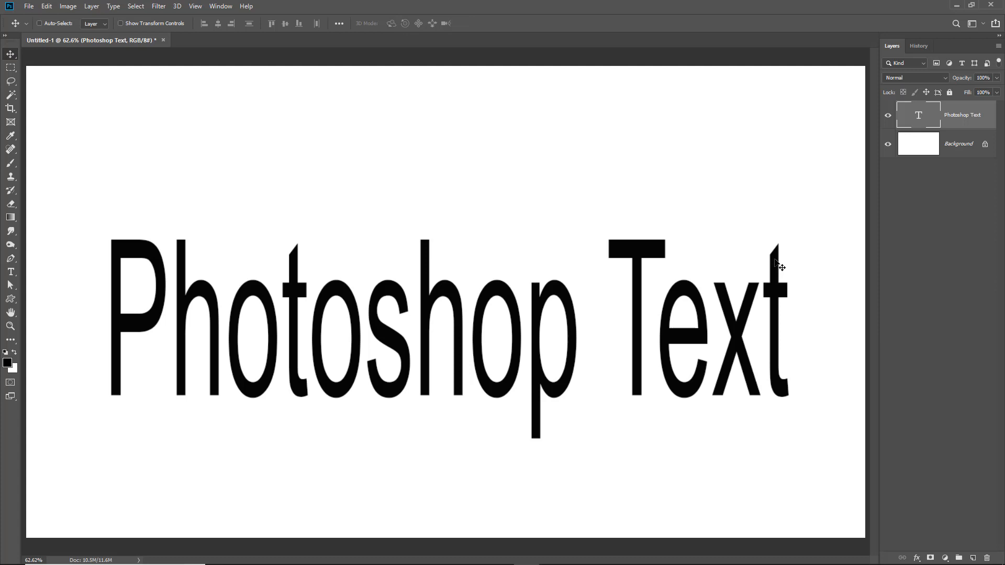
pyautogui.moveTo(780, 267); pyautogui.dragTo(771, 227)
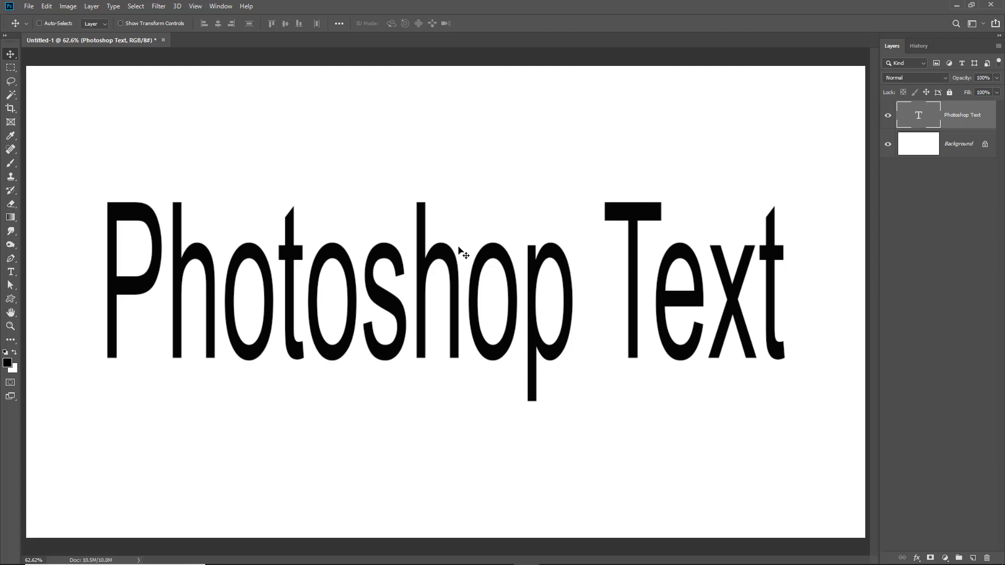
# Select all the text and set its size to 500 pt, then reselect the text layer and its text
pyautogui.doubleClick(441, 256)
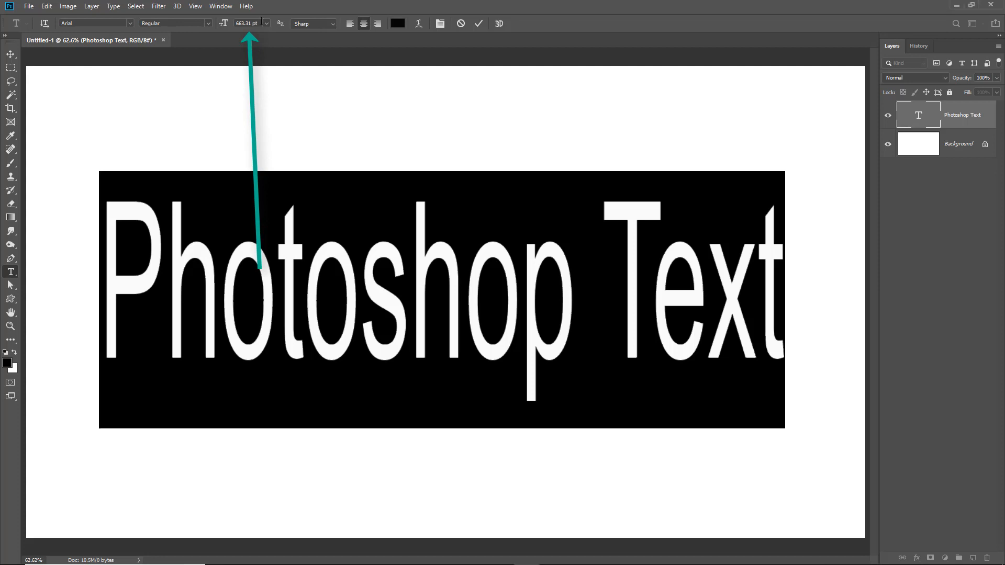
pyautogui.moveTo(260, 21); pyautogui.dragTo(221, 28)
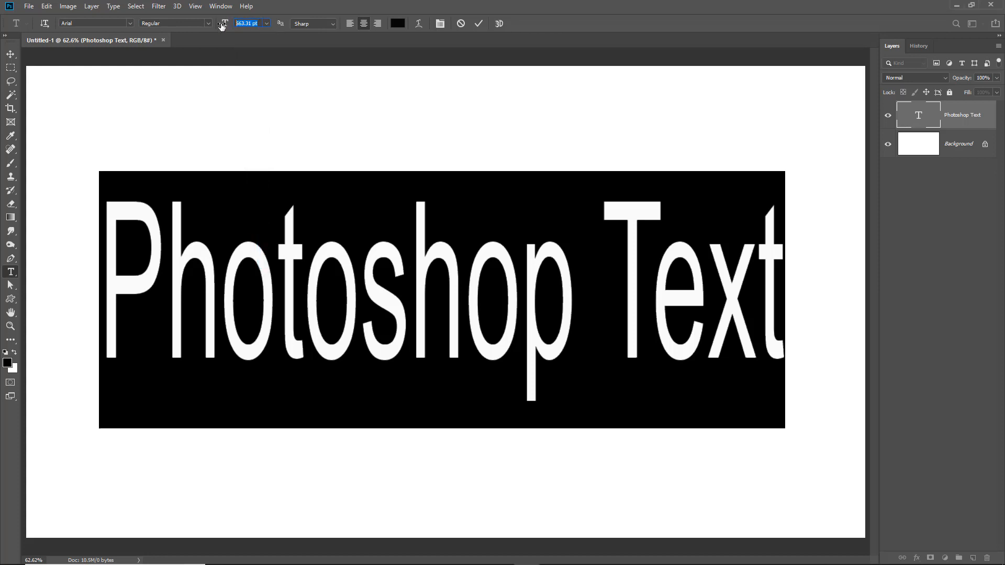
pyautogui.write('500')
pyautogui.click(936, 286)
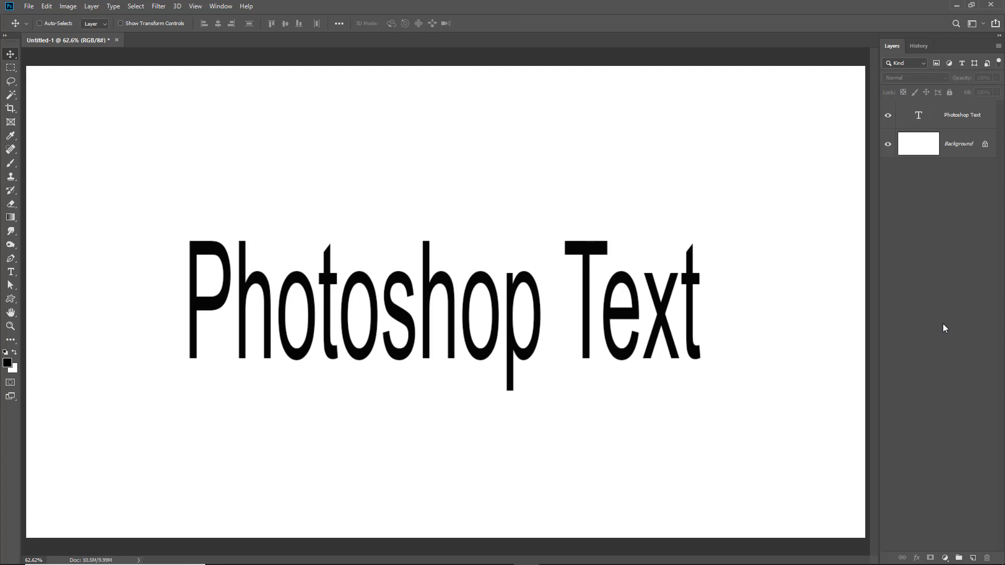
pyautogui.click(941, 118)
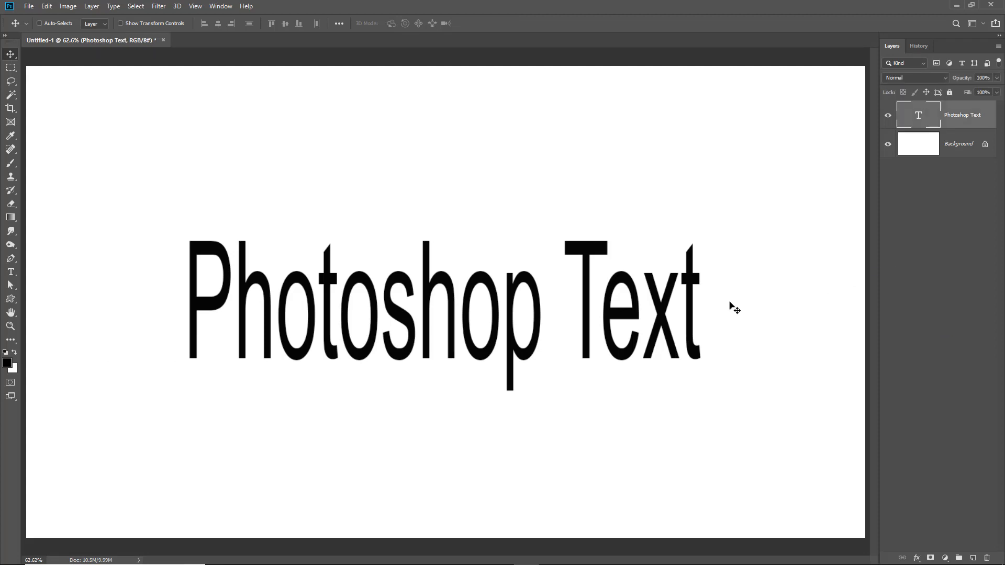
pyautogui.doubleClick(208, 308)
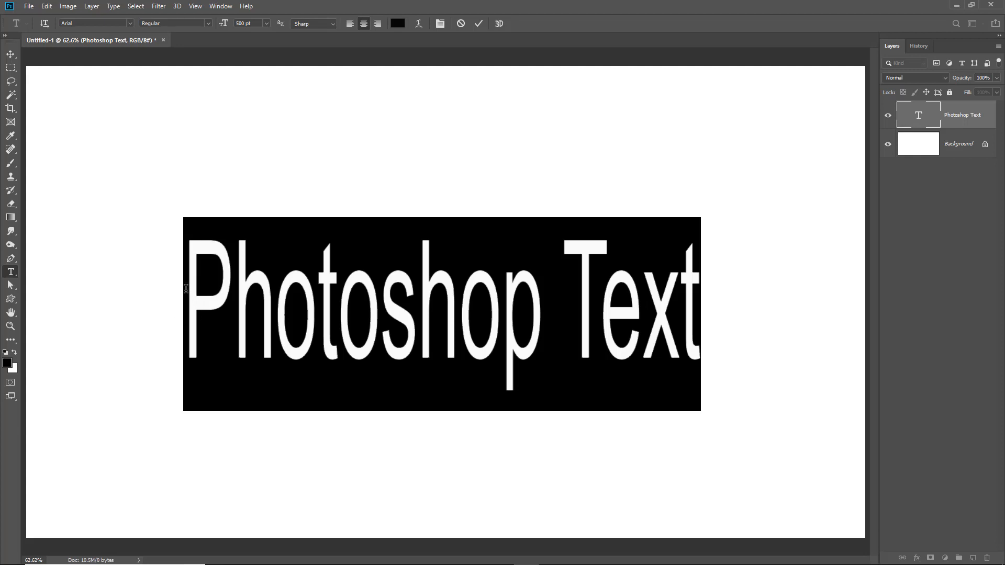
# Open the anti-aliasing options for the text and close them without changing the Sharp setting
pyautogui.click(187, 289)
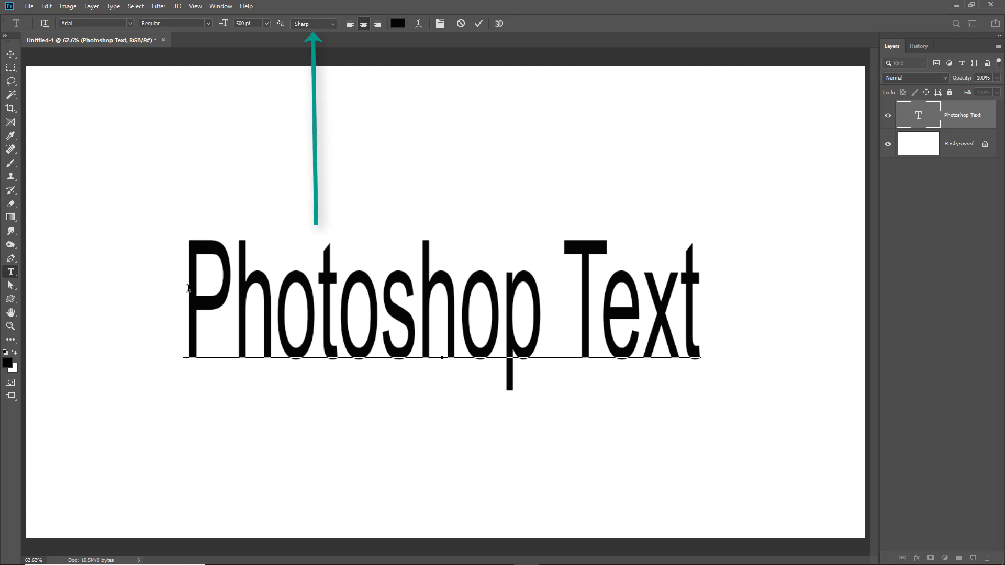
pyautogui.click(334, 25)
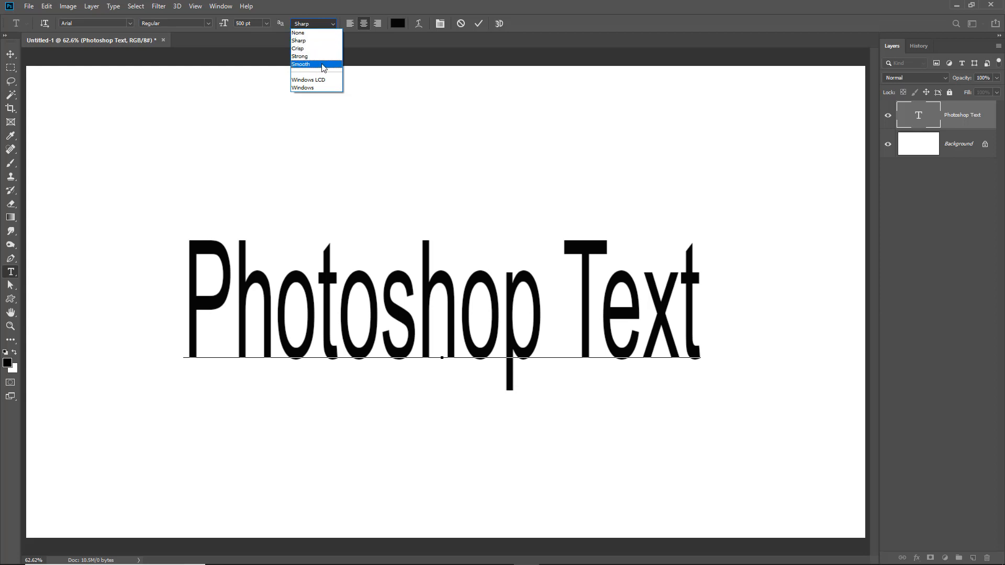
pyautogui.click(340, 11)
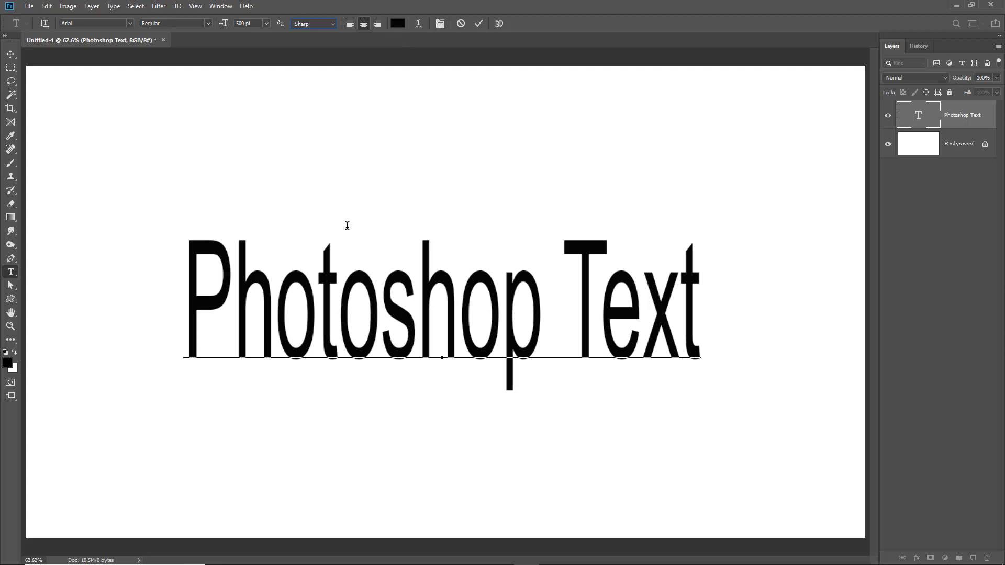
# Select the letter P and color it red in the text color picker
pyautogui.moveTo(187, 293); pyautogui.dragTo(220, 292)
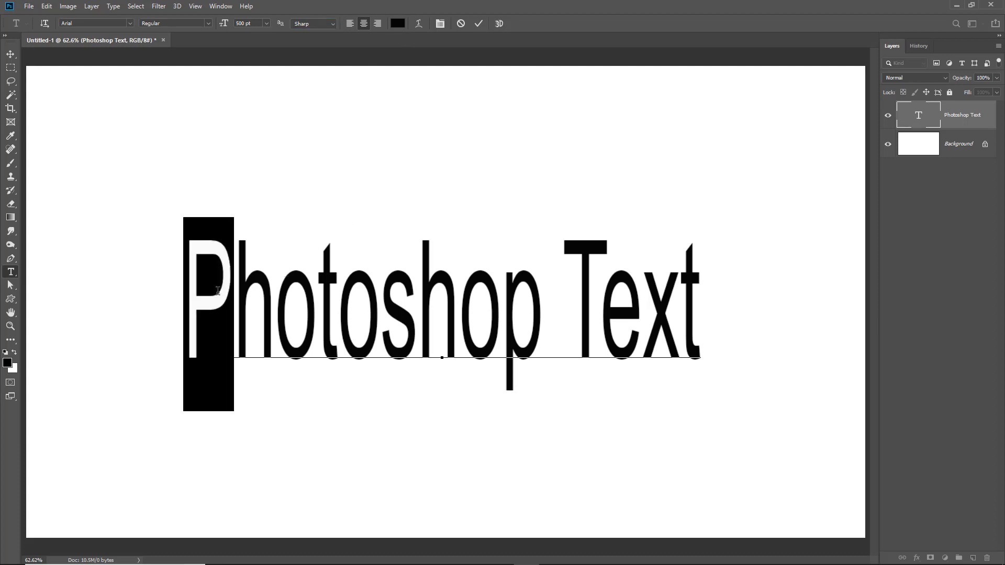
pyautogui.click(398, 23)
pyautogui.write('ff0000')
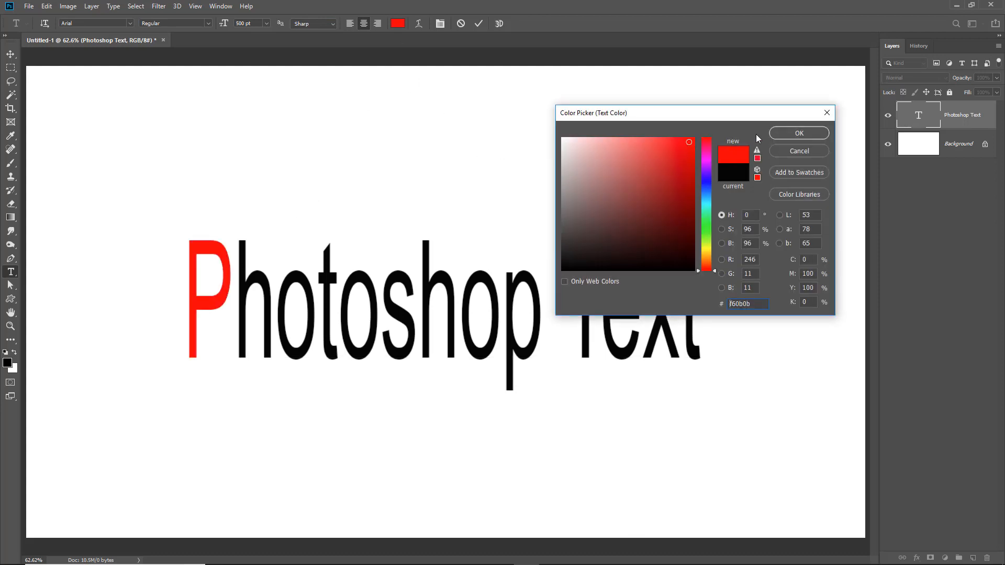
pyautogui.click(799, 133)
# Select the letter h and color it bright green using the color picker's hue slider and field
pyautogui.moveTo(239, 288); pyautogui.dragTo(260, 281)
pyautogui.click(398, 23)
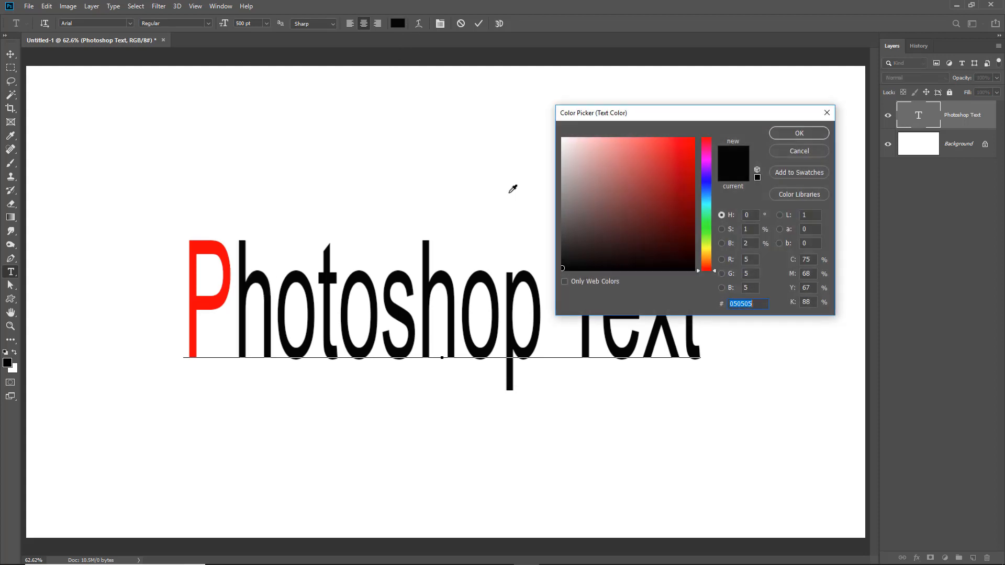
pyautogui.click(707, 233)
pyautogui.click(690, 142)
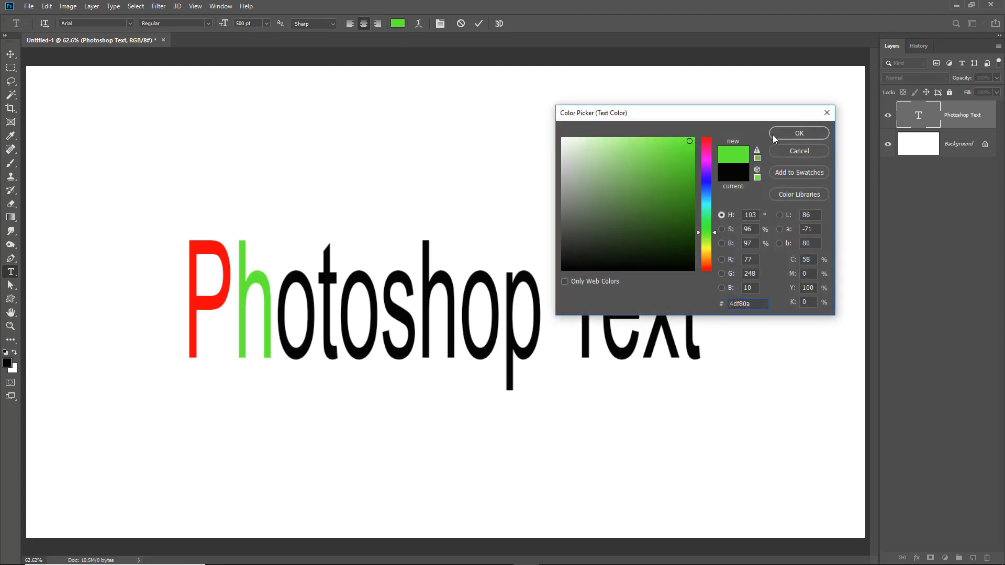
pyautogui.click(799, 133)
# Select the first letter o, color it blue, commit the edit and switch to the Move tool
pyautogui.moveTo(274, 313); pyautogui.dragTo(305, 299)
pyautogui.click(398, 23)
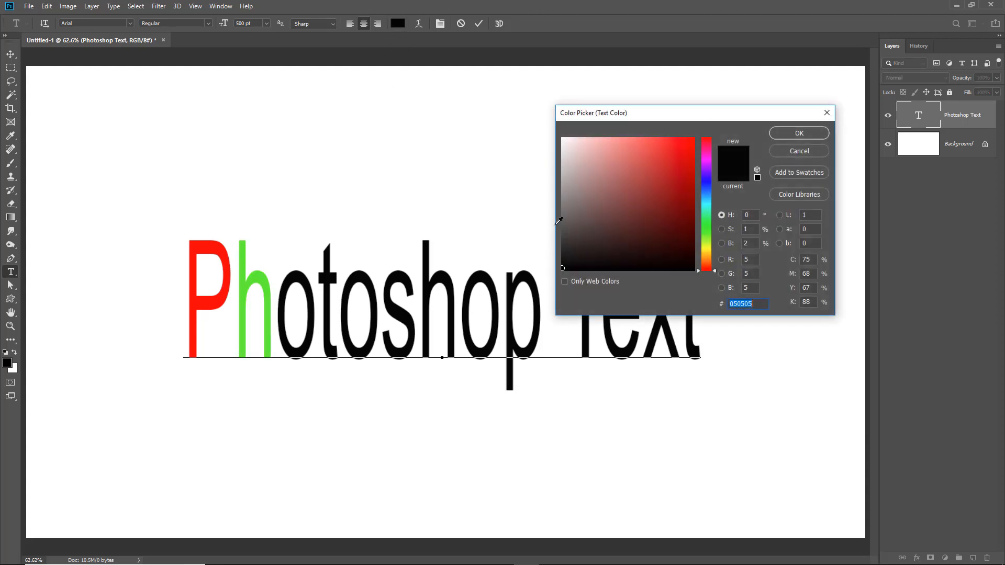
pyautogui.click(707, 183)
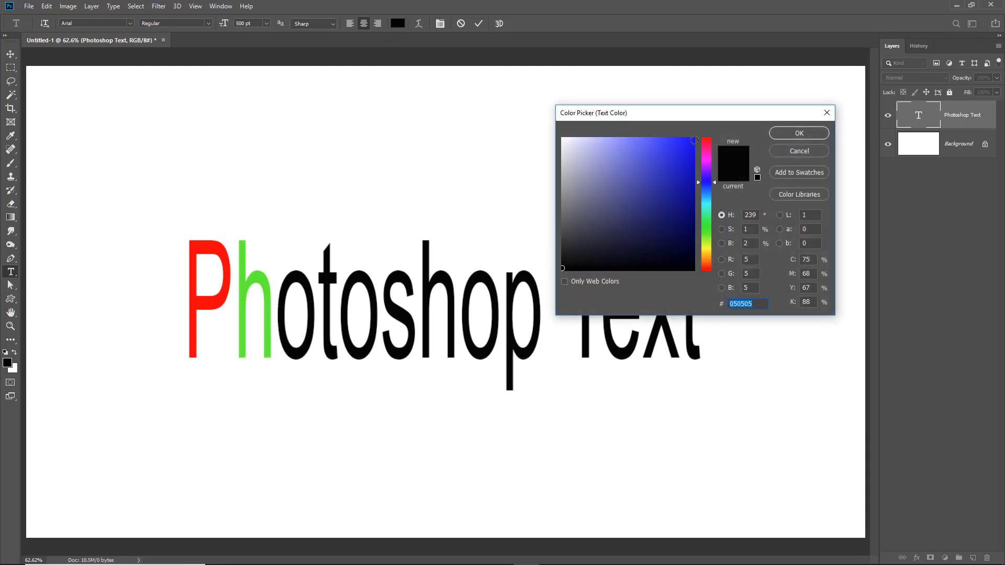
pyautogui.click(692, 140)
pyautogui.click(786, 132)
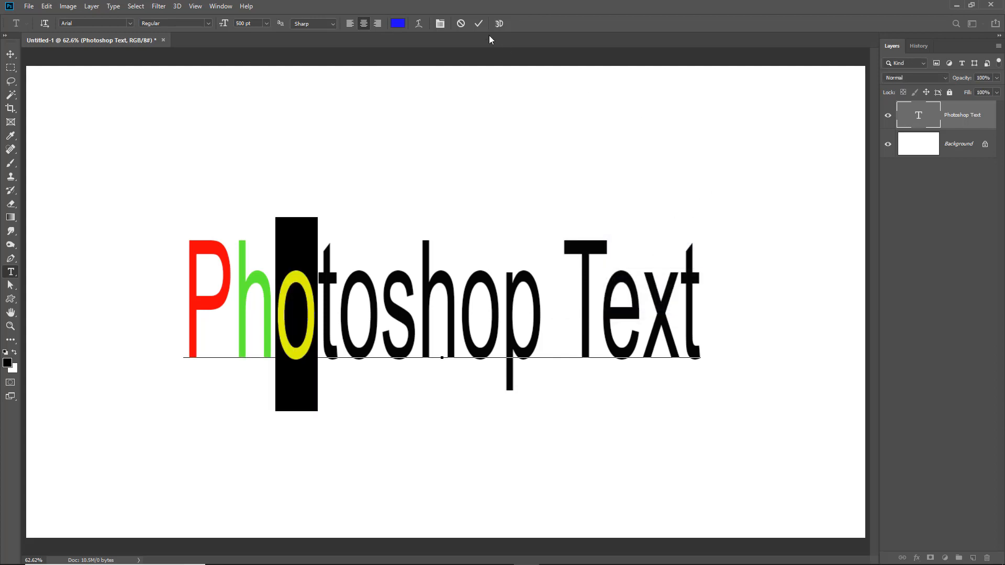
pyautogui.click(479, 23)
pyautogui.press('v')
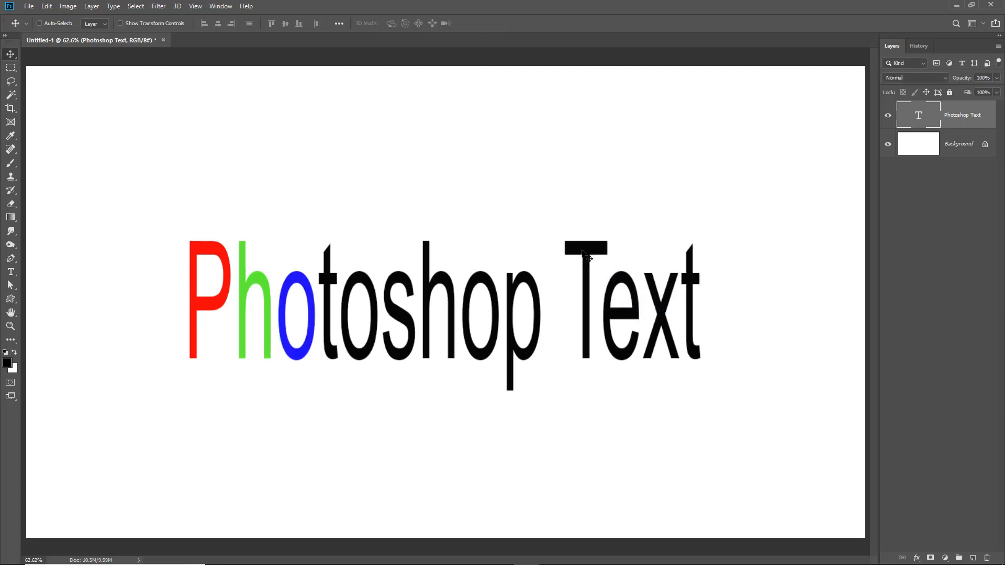
# Re-enter the text, copy the whole line and paste it as a second line below
pyautogui.doubleClick(586, 256)
pyautogui.hotkey('ctrl', 'a')
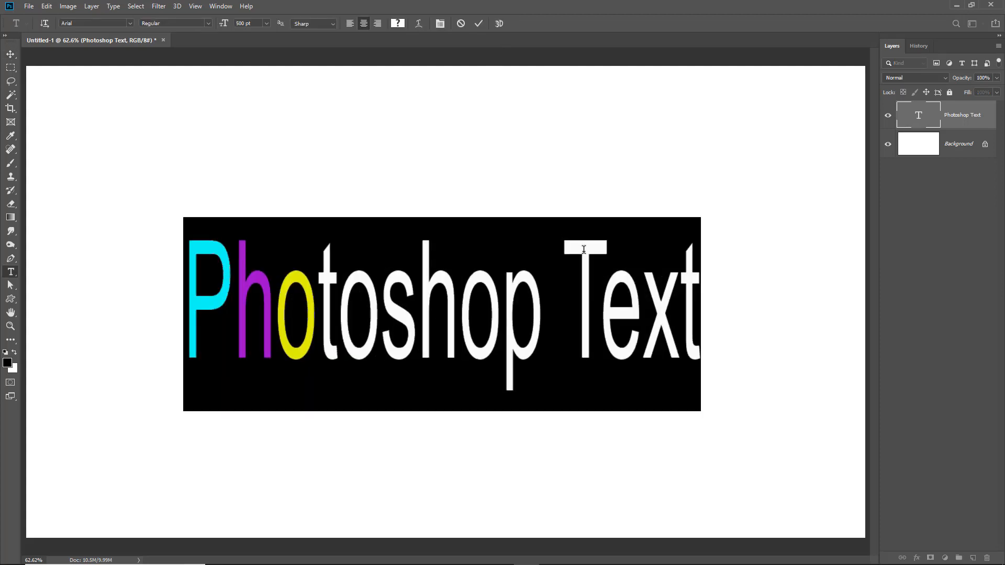
pyautogui.click(576, 297)
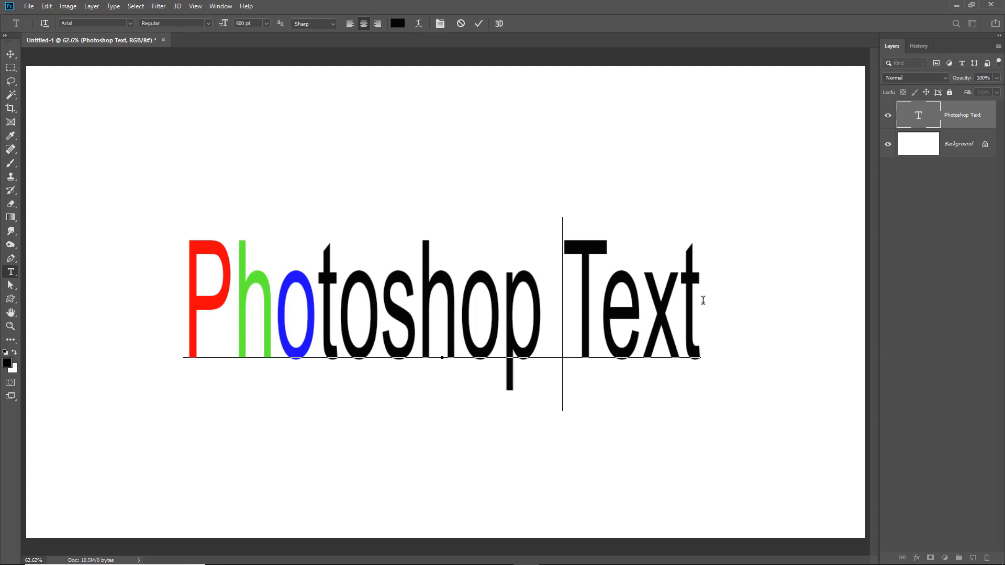
pyautogui.moveTo(704, 294); pyautogui.dragTo(198, 307)
pyautogui.hotkey('ctrl', 'c')
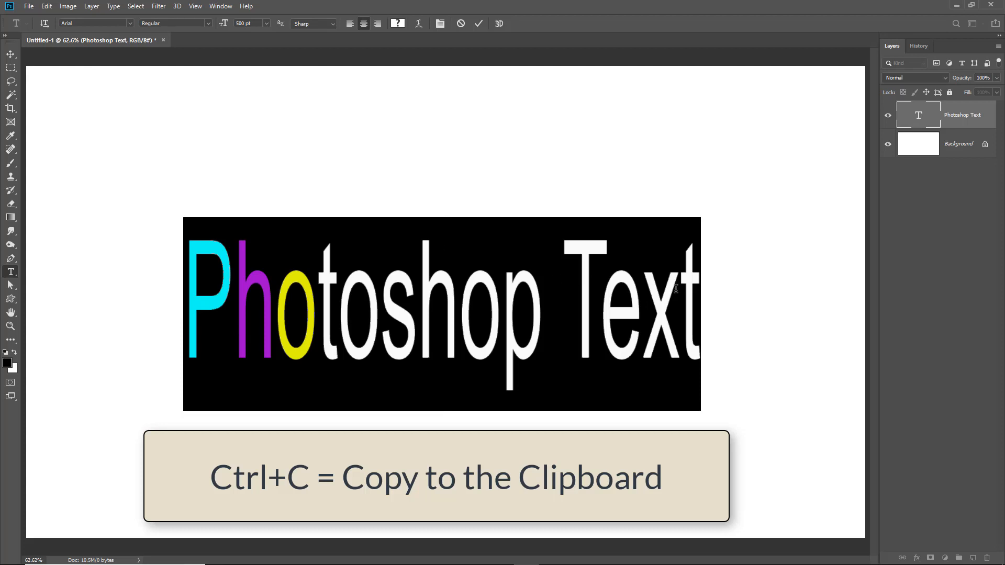
pyautogui.click(701, 288)
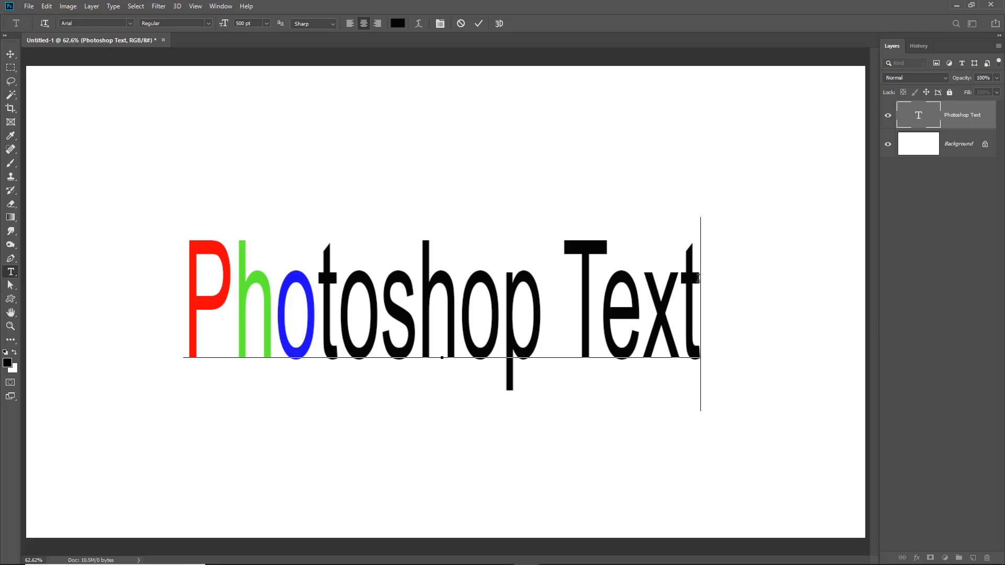
pyautogui.press('Return')
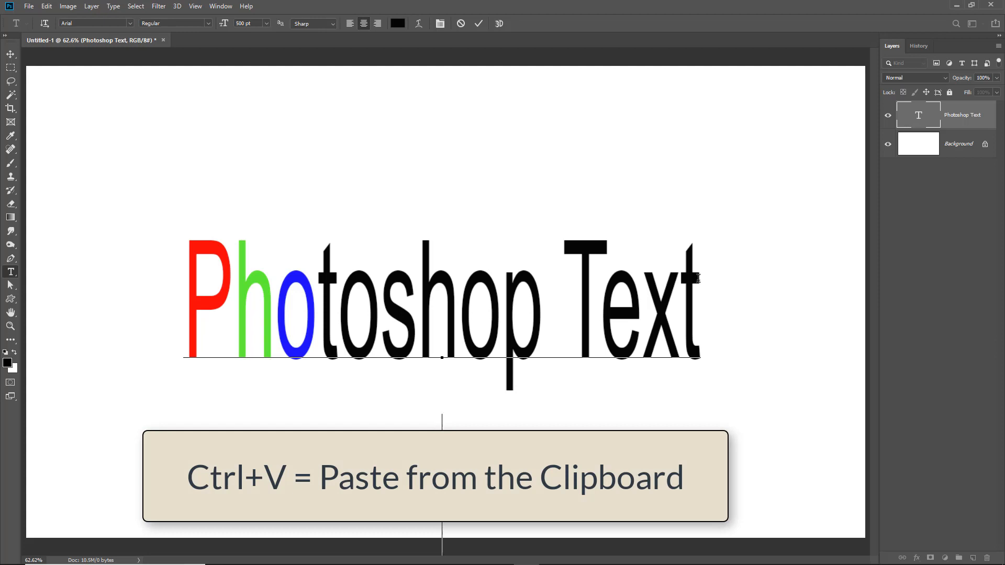
pyautogui.hotkey('ctrl', 'v')
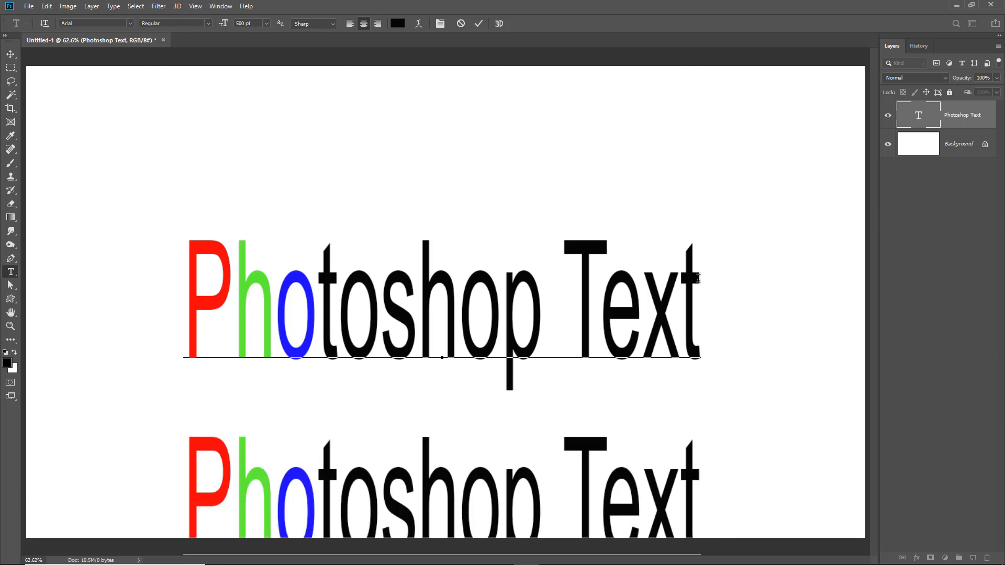
# Commit the text and move the two-line text block upward on the canvas
pyautogui.click(479, 24)
pyautogui.press('v')
pyautogui.moveTo(697, 335); pyautogui.dragTo(683, 234)
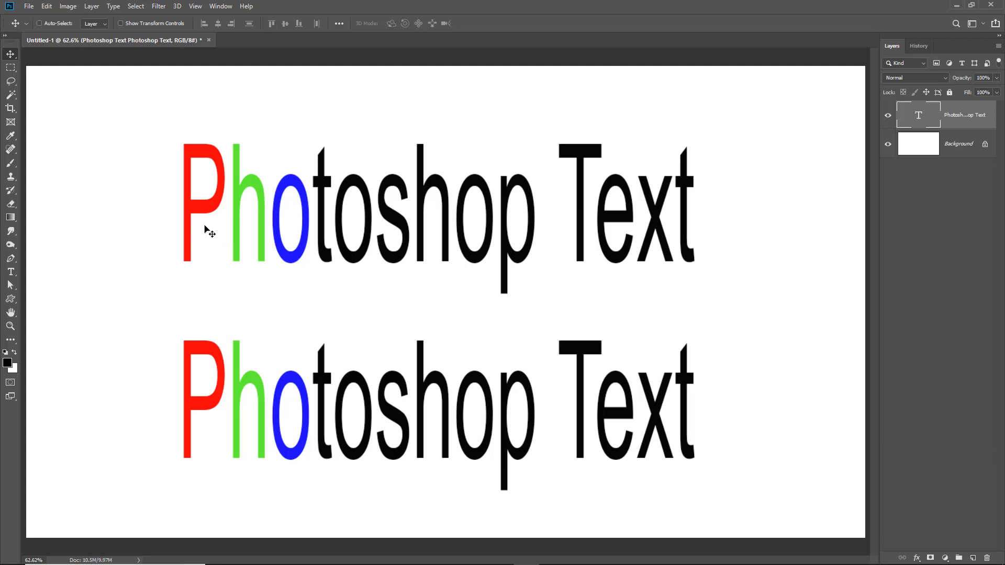
# Select all the text and open the Character and Paragraph panels, moving the Paragraph panel aside
pyautogui.doubleClick(194, 208)
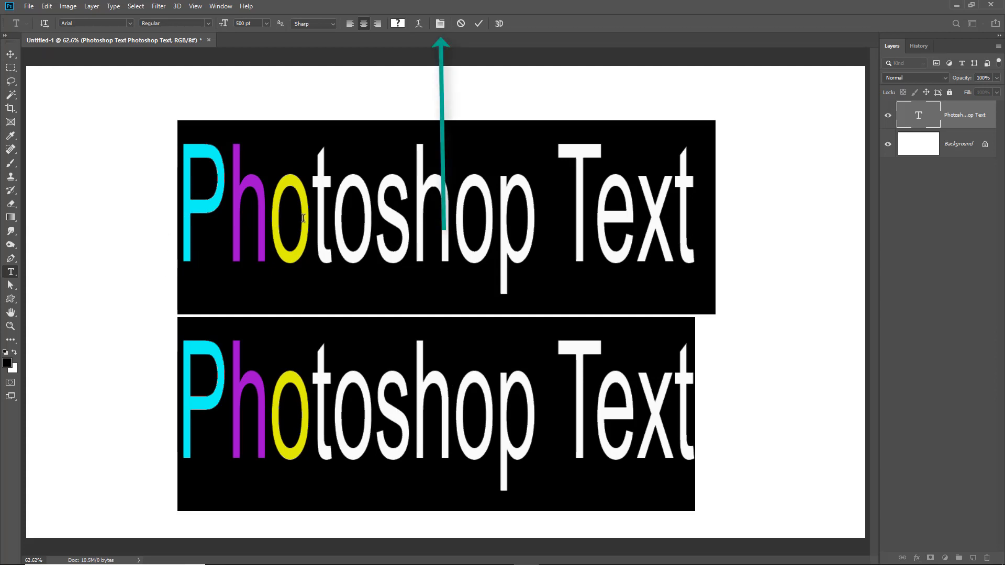
pyautogui.click(440, 24)
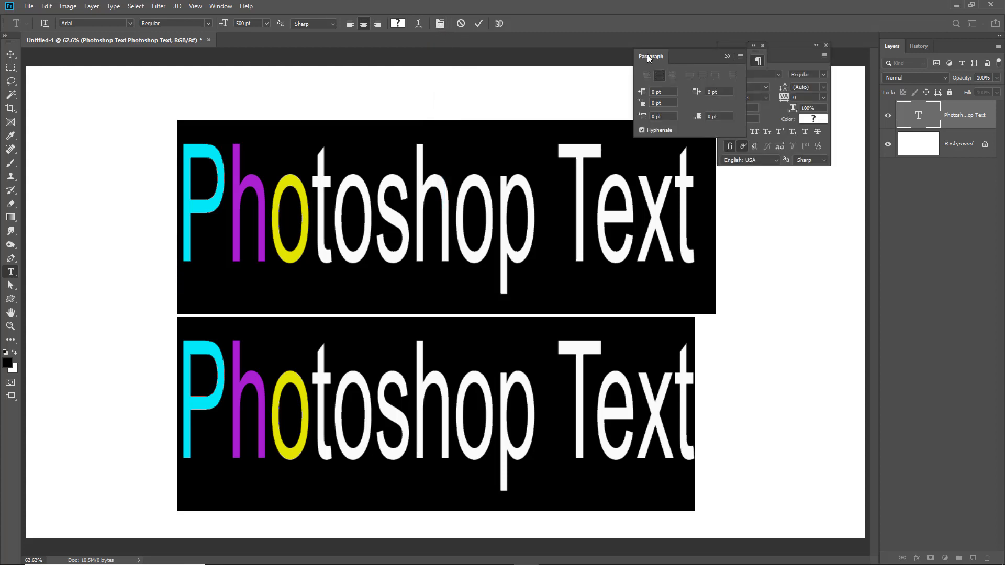
pyautogui.moveTo(648, 55); pyautogui.dragTo(553, 23)
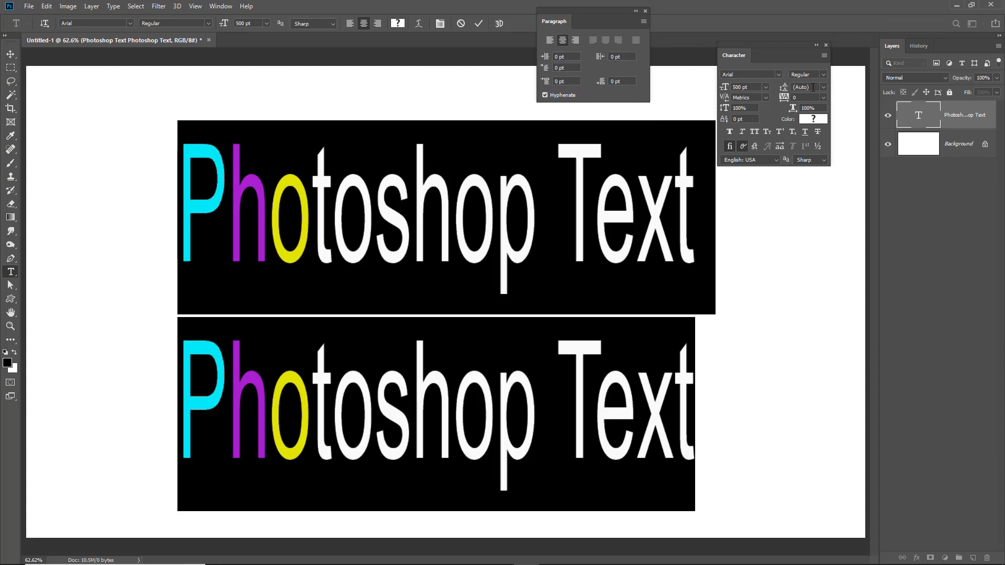
# Set the leading between the two lines to 377 pt
pyautogui.click(822, 86)
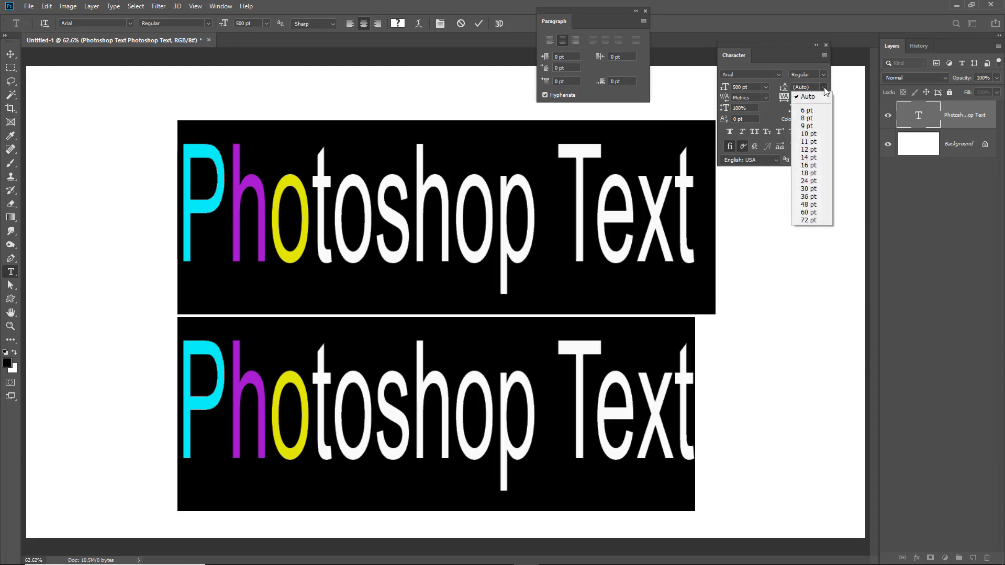
pyautogui.click(807, 222)
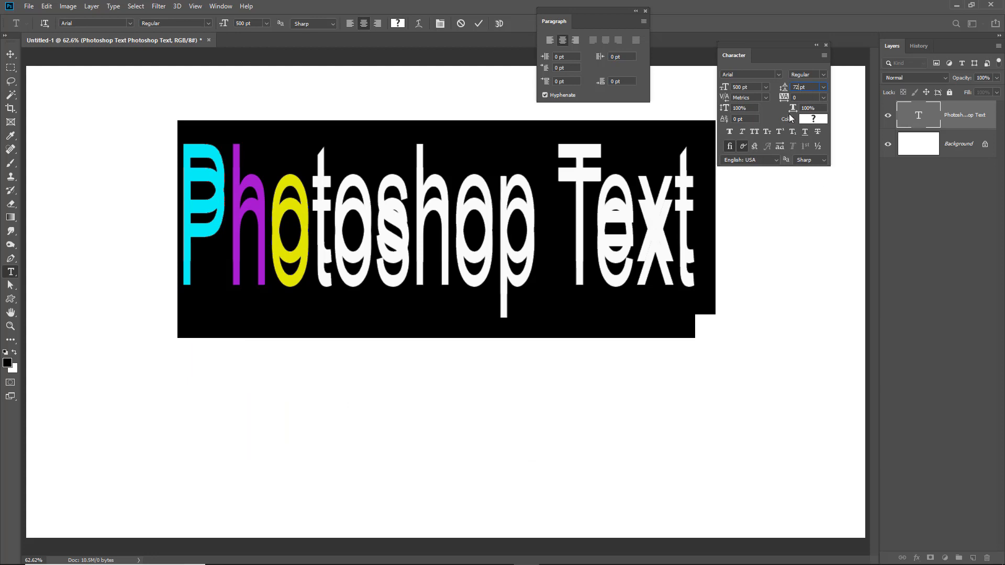
pyautogui.press('Down')
pyautogui.press('Down')
pyautogui.press('Down')
pyautogui.press('Down')
pyautogui.press('Down')
pyautogui.press('Down')
pyautogui.press('Down')
pyautogui.press('Down')
pyautogui.press('Down')
pyautogui.press('Down')
pyautogui.press('Down')
pyautogui.press('Down')
pyautogui.press('Down')
pyautogui.press('Down')
pyautogui.press('Down')
pyautogui.press('Down')
pyautogui.press('Down')
pyautogui.press('Down')
pyautogui.press('Down')
pyautogui.press('Down')
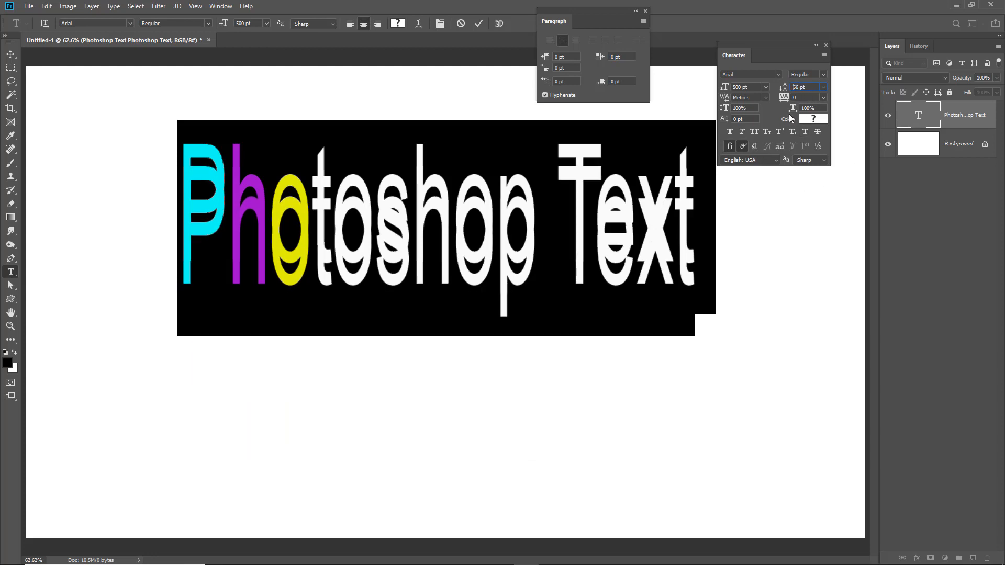
pyautogui.press('Up')
pyautogui.press('Up')
pyautogui.press('Up')
pyautogui.press('Up')
pyautogui.press('Up')
pyautogui.press('Up')
pyautogui.press('Up')
pyautogui.press('Up')
pyautogui.press('Up')
pyautogui.press('Up')
pyautogui.press('Up')
pyautogui.press('Up')
pyautogui.press('Up')
pyautogui.press('Up')
pyautogui.press('Up')
pyautogui.press('Up')
pyautogui.press('Up')
pyautogui.press('Up')
pyautogui.press('Up')
pyautogui.press('Up')
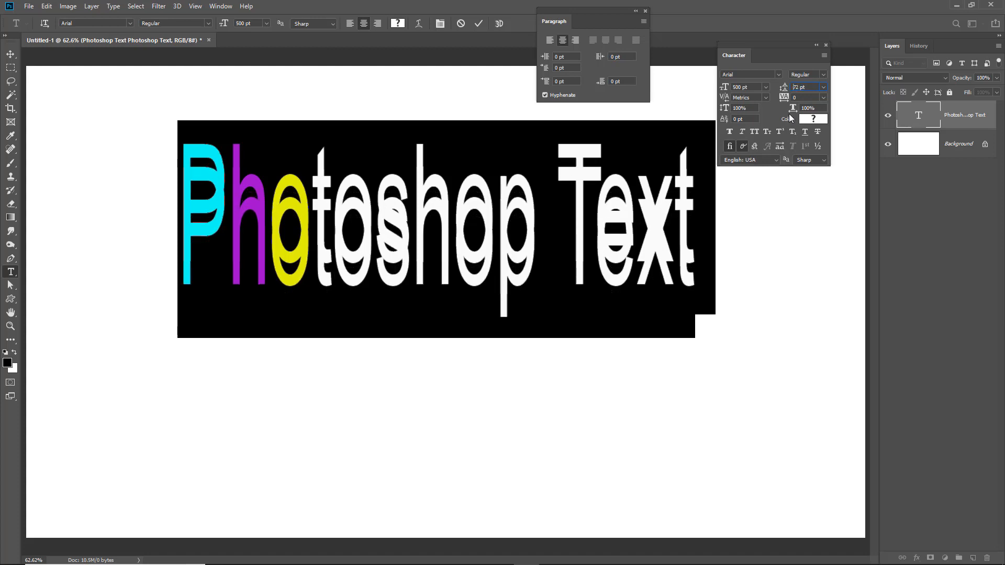
pyautogui.press('Up')
pyautogui.press('Up')
pyautogui.press('Up')
pyautogui.press('Up')
pyautogui.press('Up')
pyautogui.press('Up')
pyautogui.press('Up')
pyautogui.press('Up')
pyautogui.press('Up')
pyautogui.press('Up')
pyautogui.press('Up')
pyautogui.press('Up')
pyautogui.press('Up')
pyautogui.press('Up')
pyautogui.press('Up')
pyautogui.press('Up')
pyautogui.press('Up')
pyautogui.press('Up')
pyautogui.press('Up')
pyautogui.press('Up')
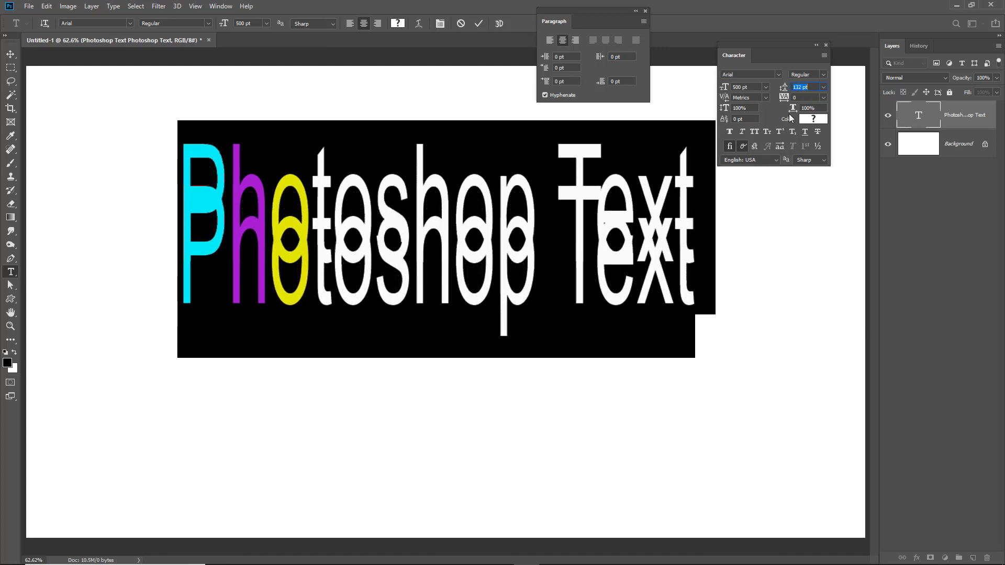
pyautogui.press('Up')
pyautogui.press('Up')
pyautogui.press('Up')
pyautogui.press('Up')
pyautogui.press('Up')
pyautogui.press('Up')
pyautogui.press('Up')
pyautogui.press('Up')
pyautogui.press('Up')
pyautogui.press('Up')
pyautogui.press('Up')
pyautogui.press('Up')
pyautogui.press('Up')
pyautogui.press('Up')
pyautogui.press('Up')
pyautogui.press('Up')
pyautogui.press('Up')
pyautogui.press('Up')
pyautogui.press('Up')
pyautogui.press('Up')
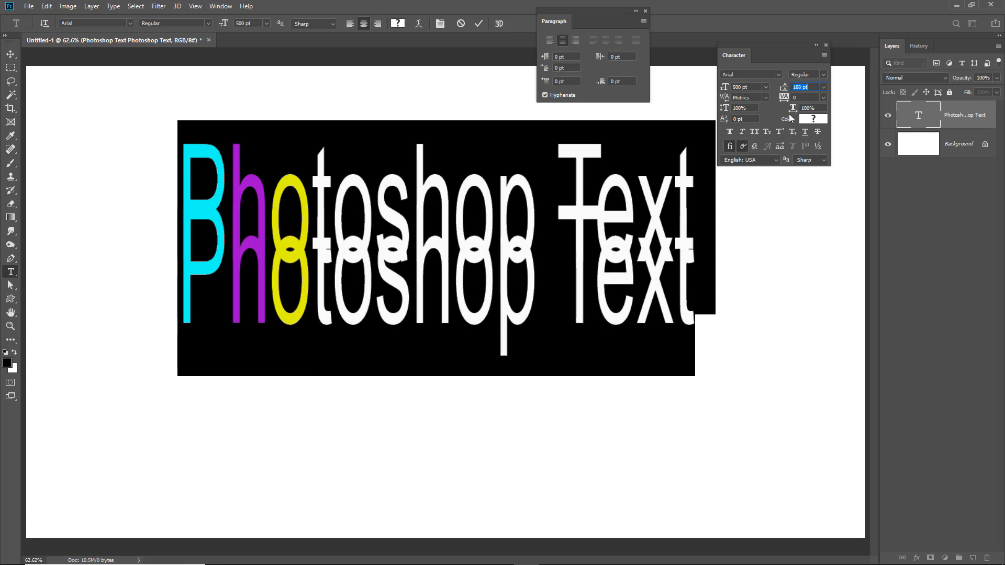
pyautogui.hotkey('shift', 'Up')
pyautogui.hotkey('shift', 'Up')
pyautogui.hotkey('shift', 'Up')
pyautogui.hotkey('shift', 'Up')
pyautogui.hotkey('shift', 'Up')
pyautogui.hotkey('shift', 'Up')
pyautogui.hotkey('shift', 'Up')
pyautogui.hotkey('shift', 'Up')
pyautogui.hotkey('shift', 'Up')
pyautogui.hotkey('shift', 'Up')
pyautogui.hotkey('shift', 'Up')
pyautogui.hotkey('shift', 'Up')
pyautogui.hotkey('shift', 'Up')
pyautogui.hotkey('shift', 'Up')
pyautogui.hotkey('shift', 'Up')
pyautogui.hotkey('shift', 'Up')
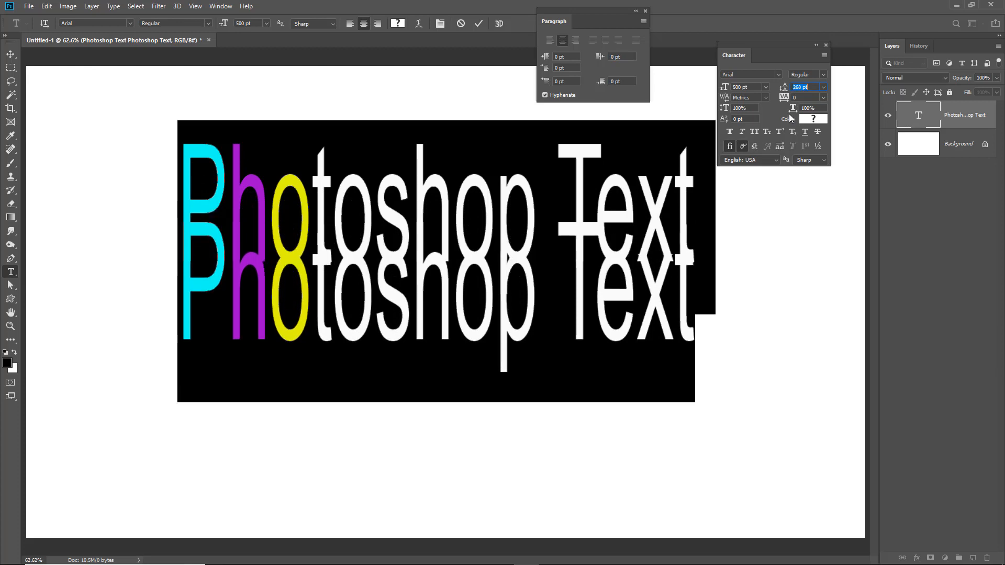
pyautogui.hotkey('shift', 'Up')
pyautogui.hotkey('shift', 'Up')
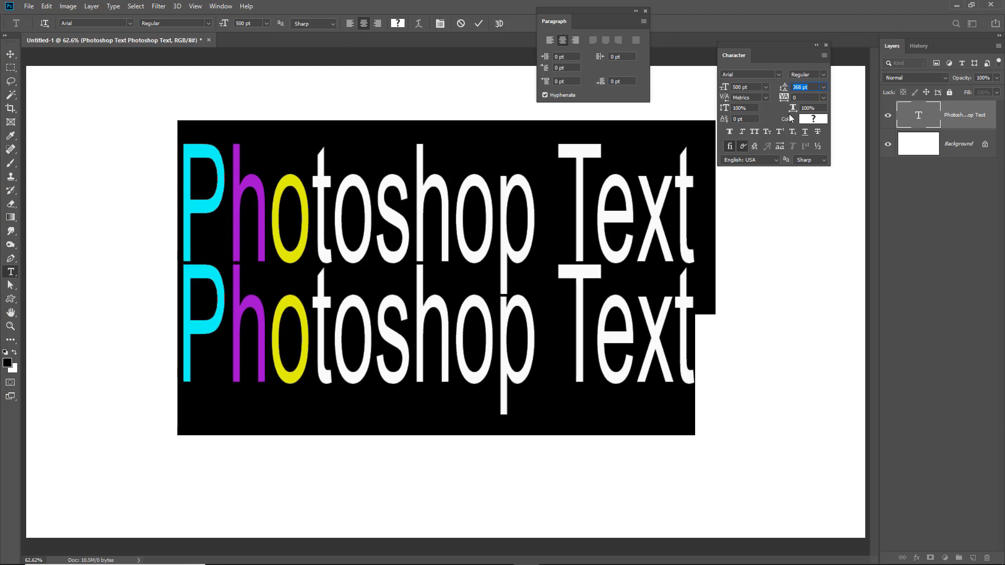
pyautogui.press('Up')
pyautogui.press('Up')
pyautogui.press('Up')
pyautogui.press('Up')
pyautogui.press('Up')
pyautogui.press('Up')
pyautogui.press('Up')
pyautogui.press('Up')
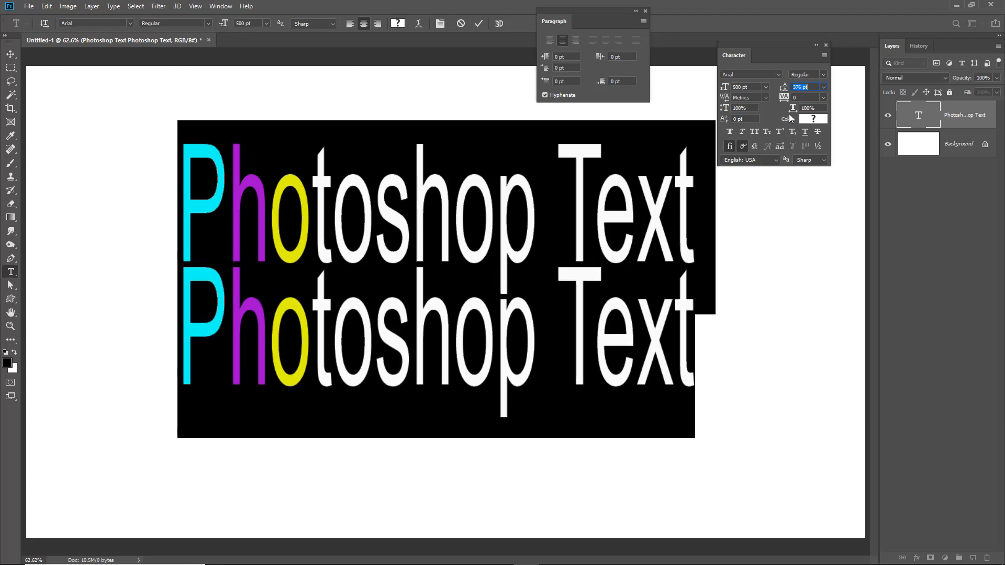
pyautogui.press('Up')
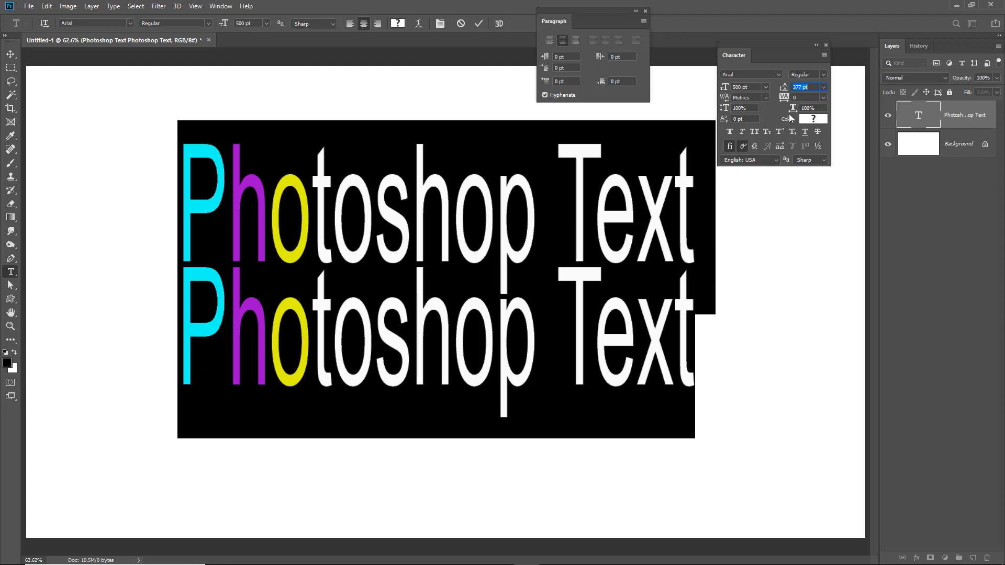
# Close the Character and Paragraph panels
pyautogui.click(800, 87)
pyautogui.click(826, 46)
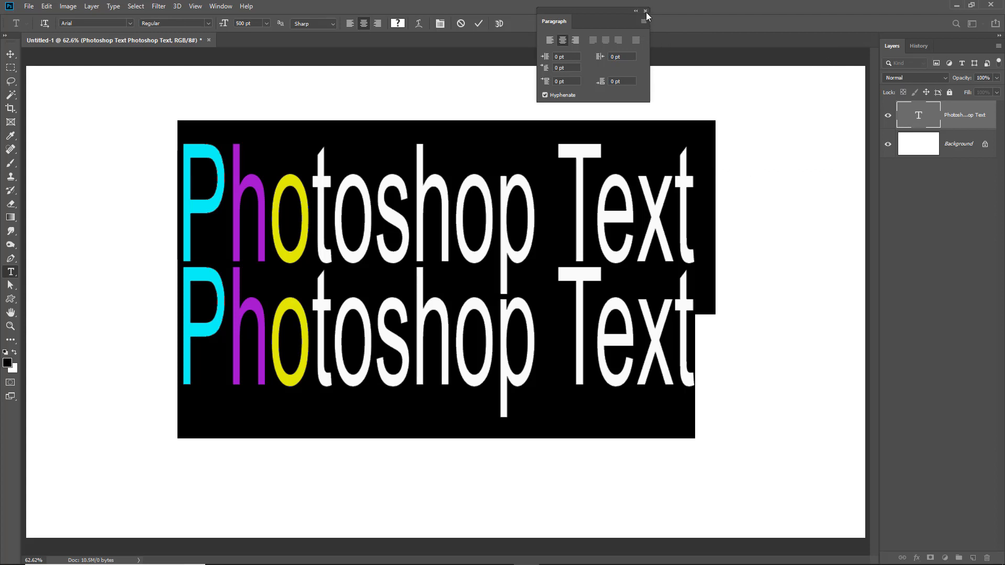
pyautogui.click(646, 11)
# Select the duplicated second line of text and delete it, placing the cursor at the end of the remaining line
pyautogui.click(636, 309)
pyautogui.moveTo(695, 318); pyautogui.dragTo(138, 342)
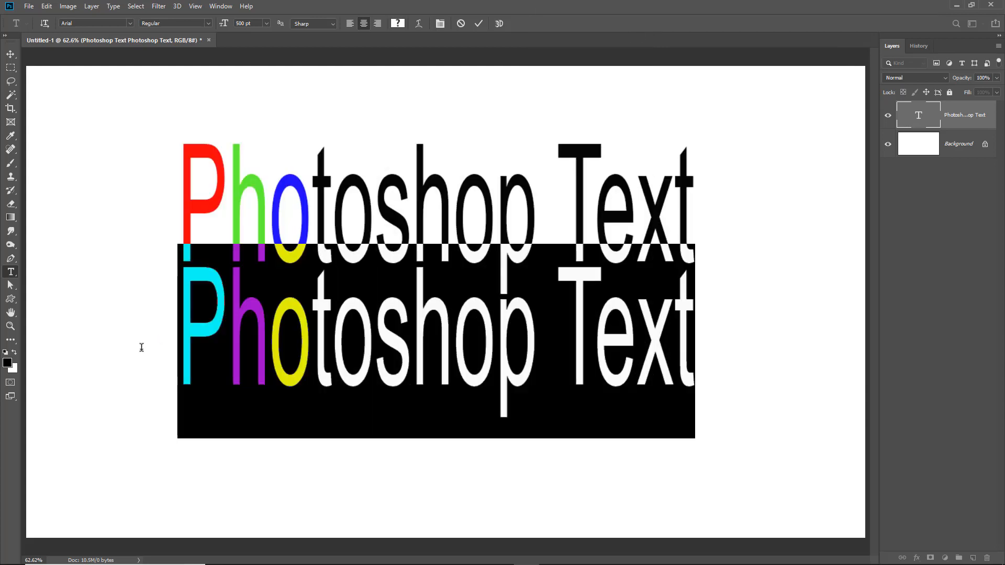
pyautogui.press('BackSpace')
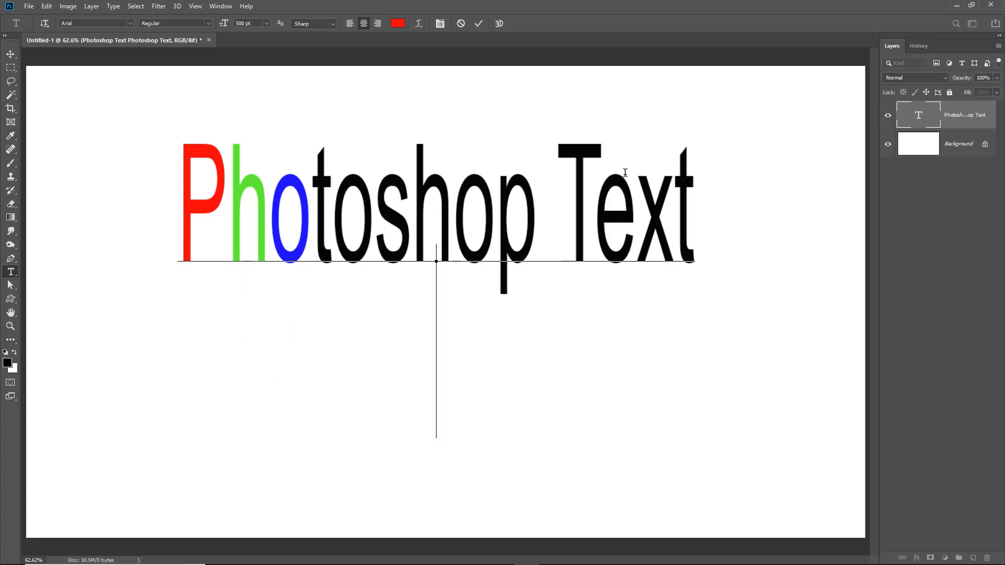
pyautogui.click(694, 203)
pyautogui.doubleClick(702, 207)
pyautogui.click(703, 211)
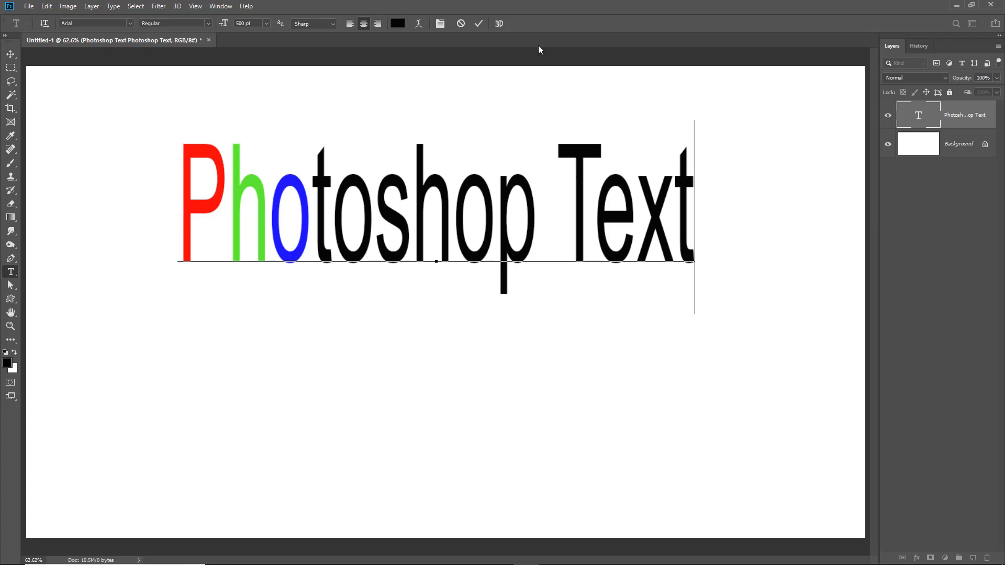
# Commit the text and move it to the upper-left area of the canvas
pyautogui.click(478, 24)
pyautogui.moveTo(510, 238); pyautogui.dragTo(512, 294)
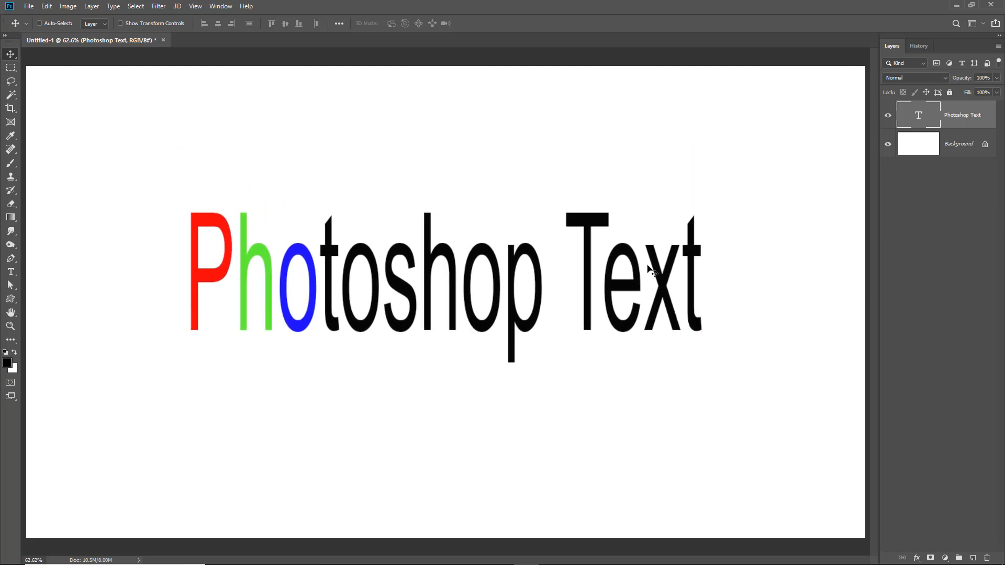
pyautogui.moveTo(689, 232)
pyautogui.mouseDown()
pyautogui.moveTo(677, 228)
pyautogui.moveTo(686, 234)
pyautogui.mouseUp()
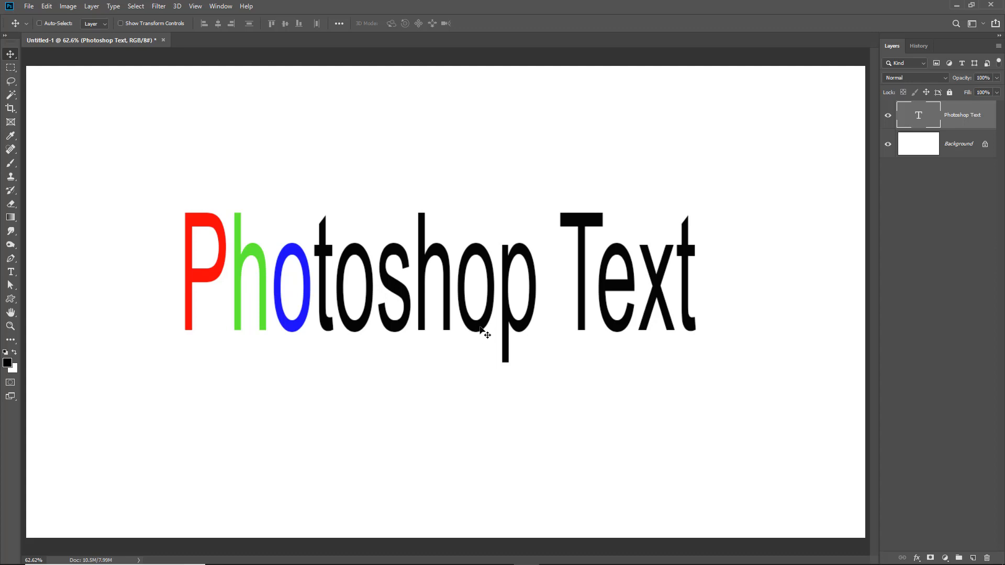
pyautogui.moveTo(477, 329); pyautogui.dragTo(338, 235)
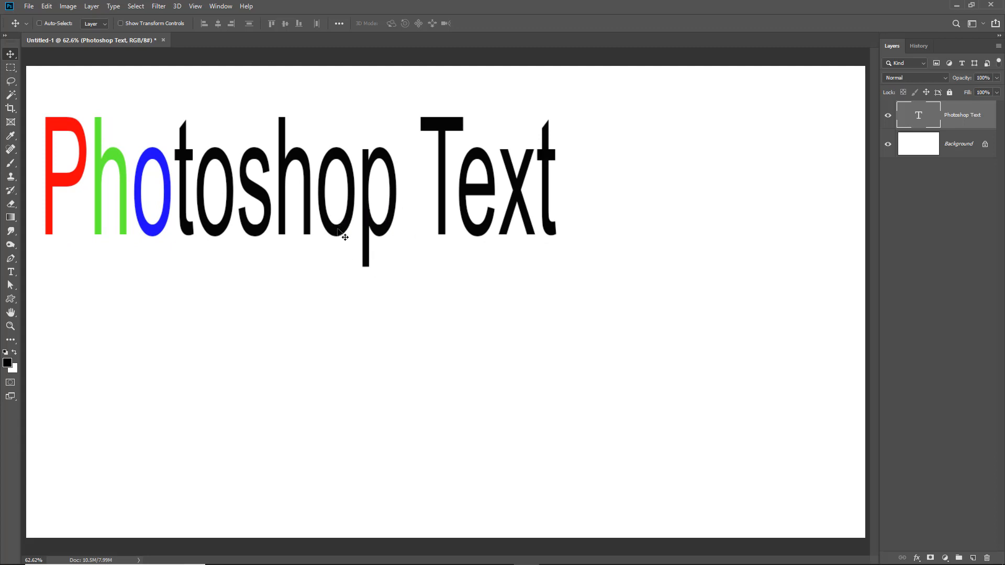
pyautogui.doubleClick(337, 228)
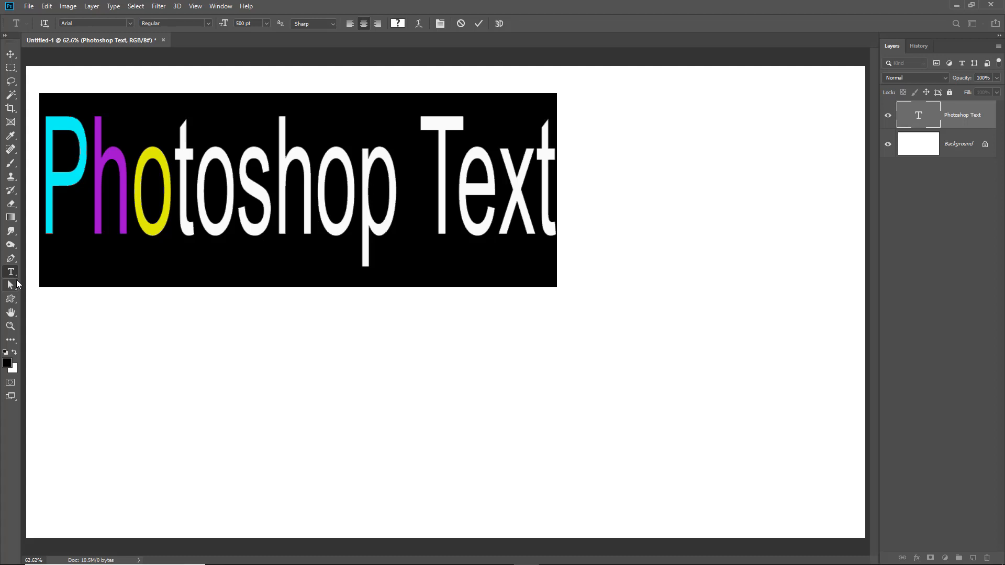
pyautogui.click(934, 243)
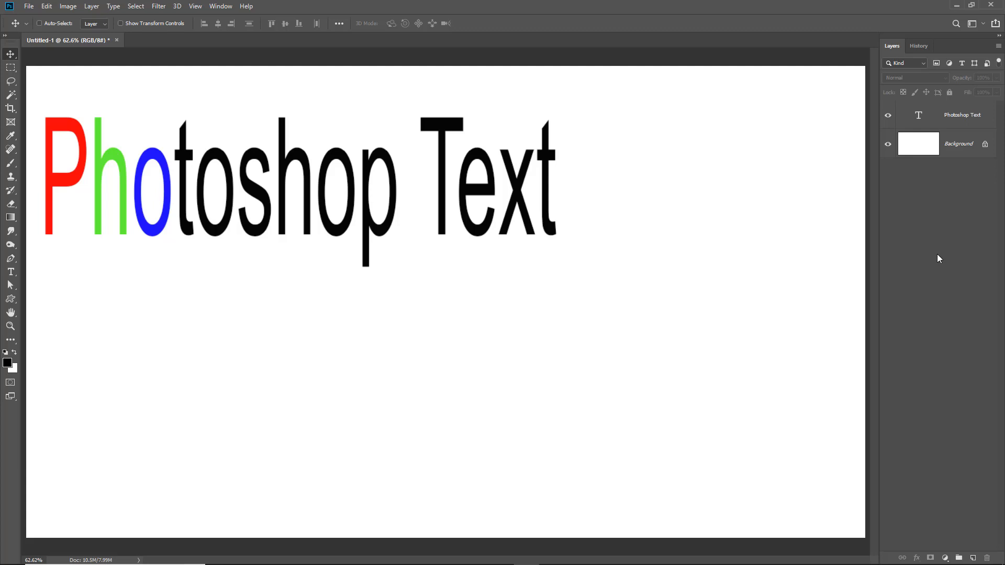
pyautogui.click(919, 120)
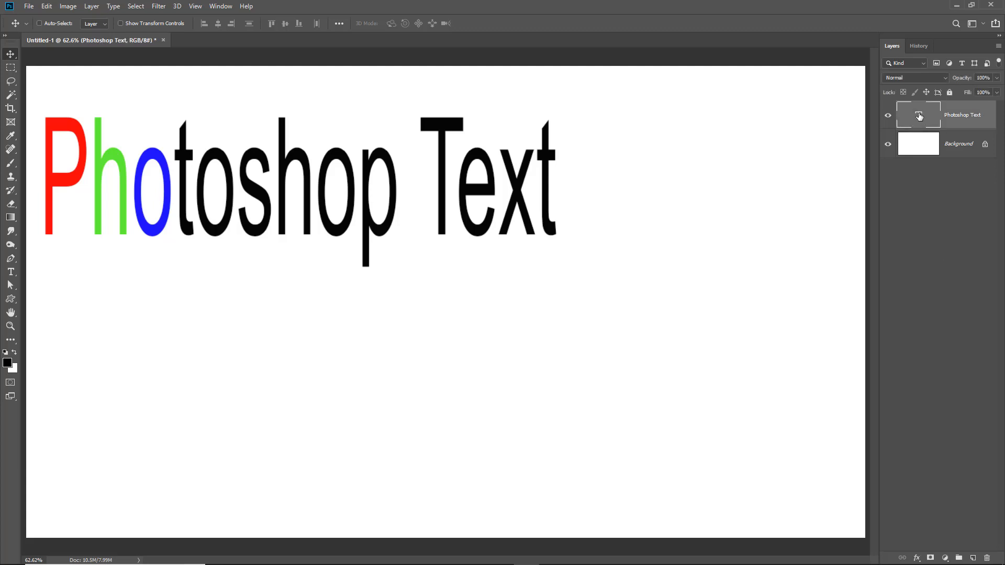
pyautogui.doubleClick(917, 119)
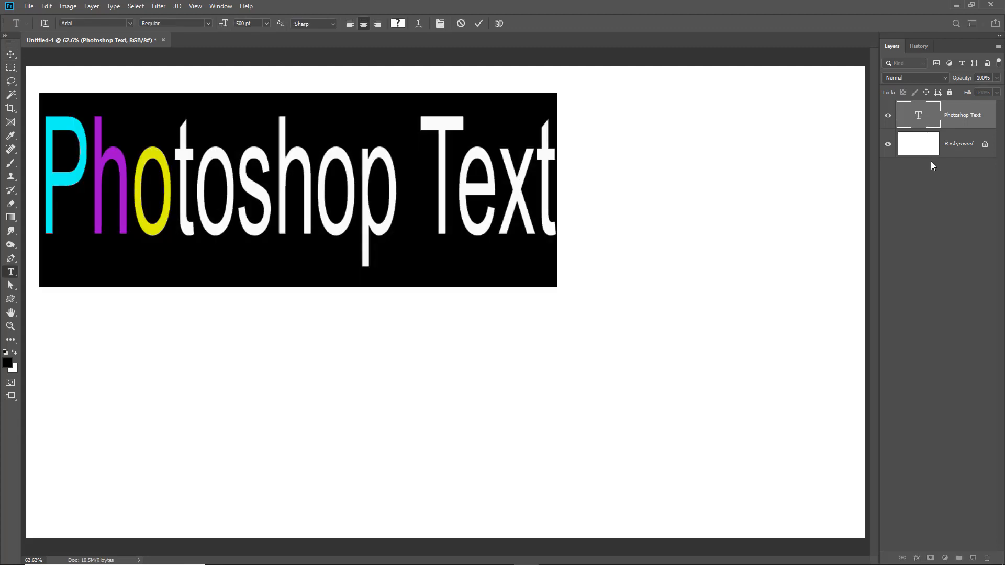
pyautogui.click(930, 162)
# Open the Layer Style Blending Options for the text layer and move the dialog aside
pyautogui.click(924, 117)
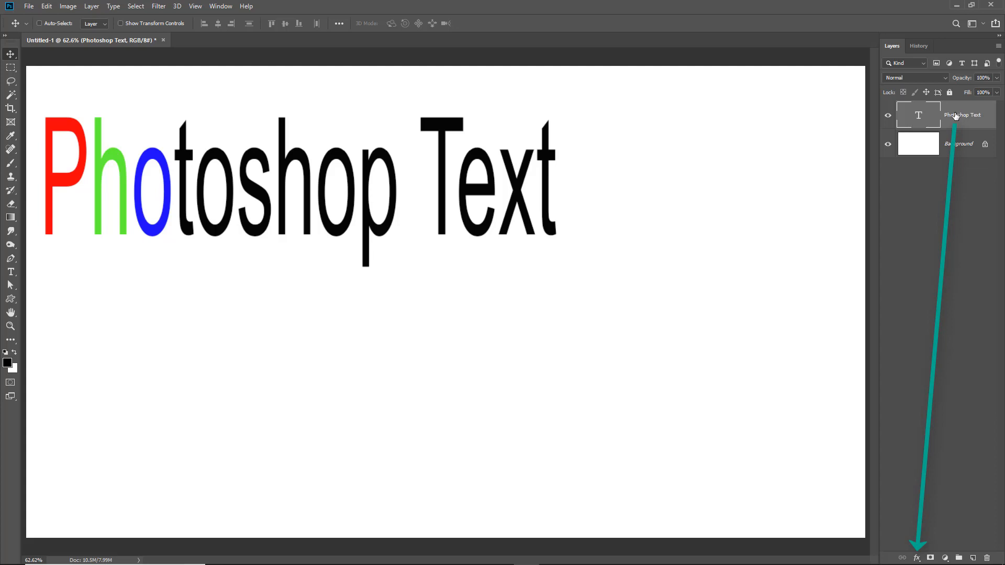
pyautogui.click(916, 558)
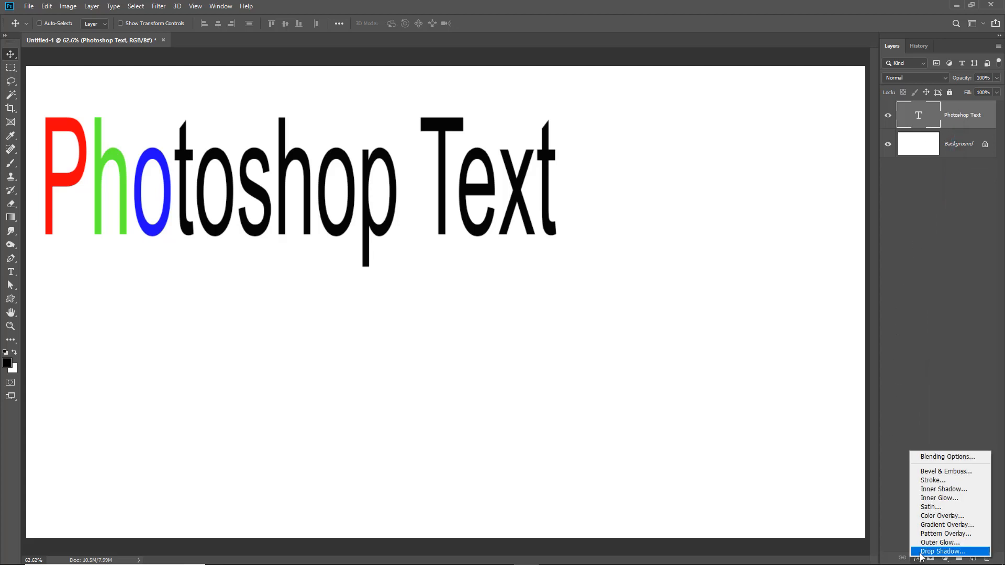
pyautogui.click(941, 457)
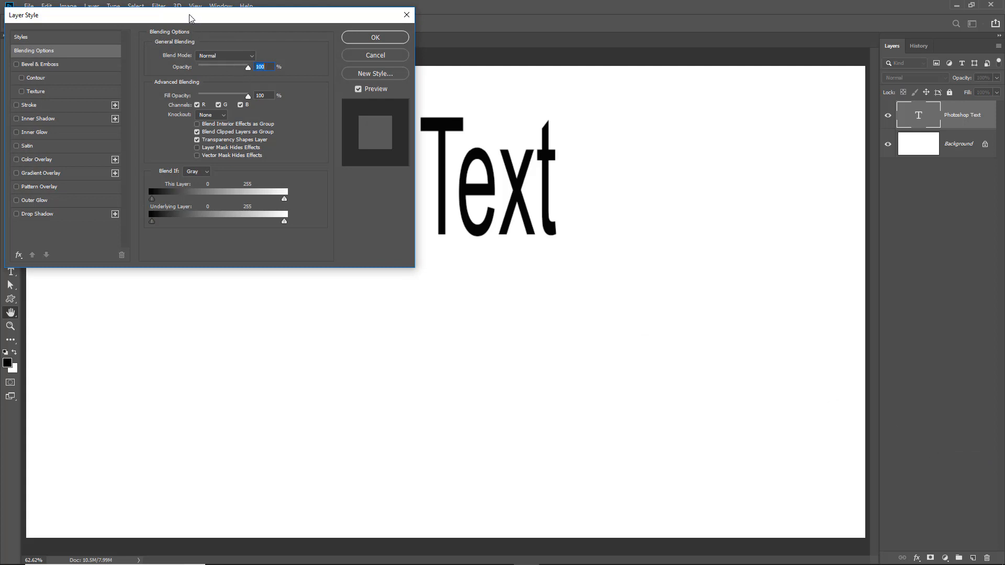
pyautogui.moveTo(189, 15); pyautogui.dragTo(630, 278)
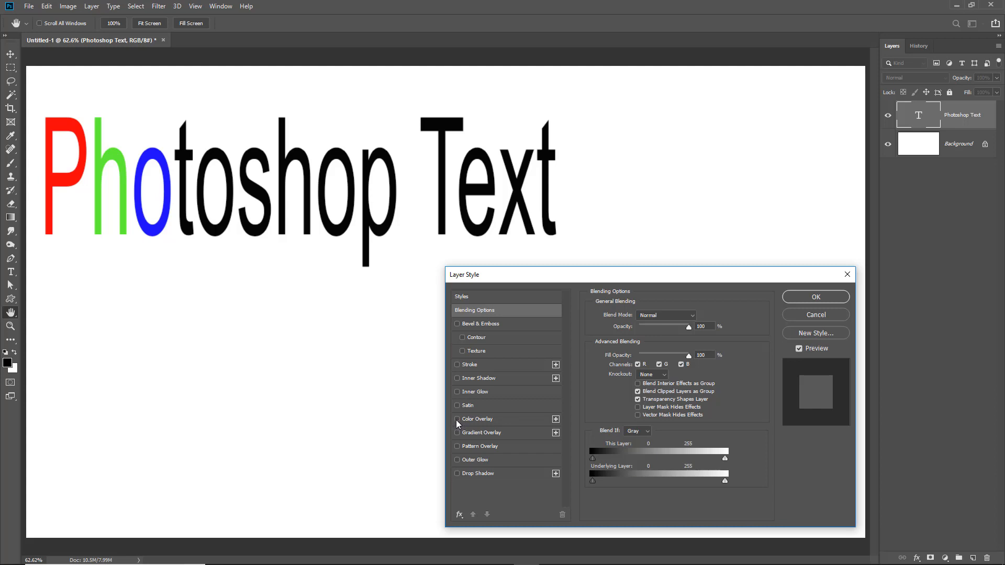
# Enable a Color Overlay on the text and set its colour to #235384
pyautogui.click(457, 420)
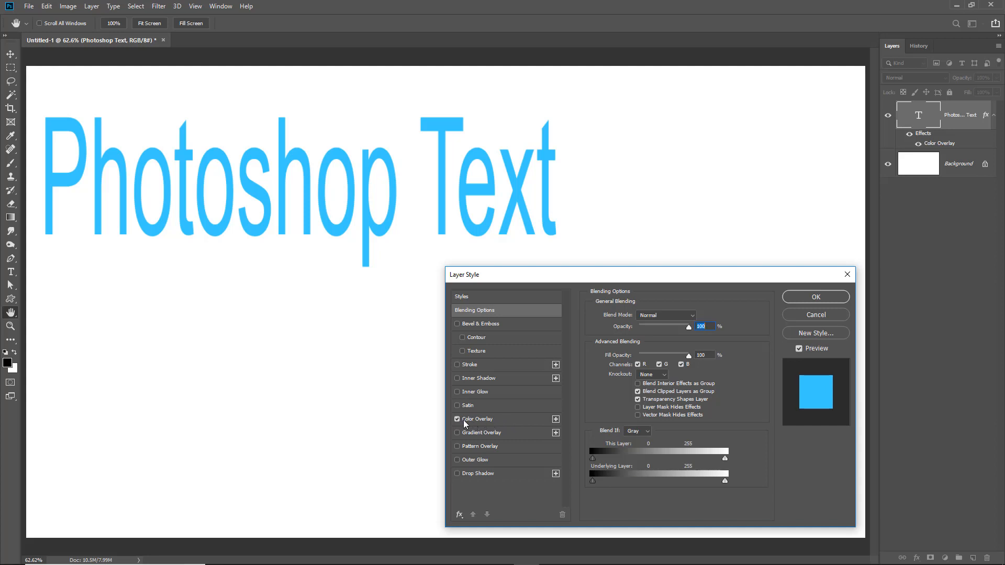
pyautogui.click(511, 419)
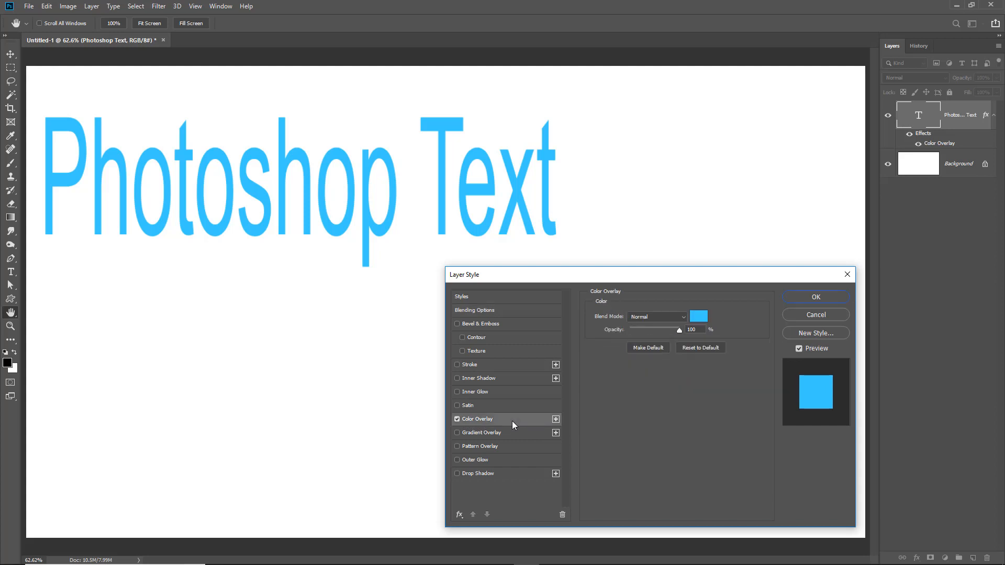
pyautogui.click(699, 317)
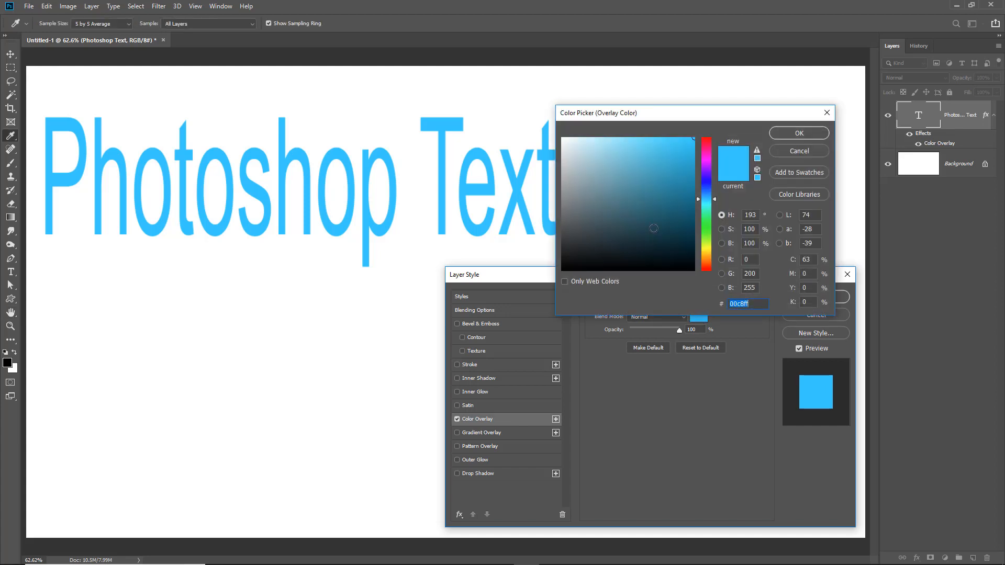
pyautogui.click(659, 204)
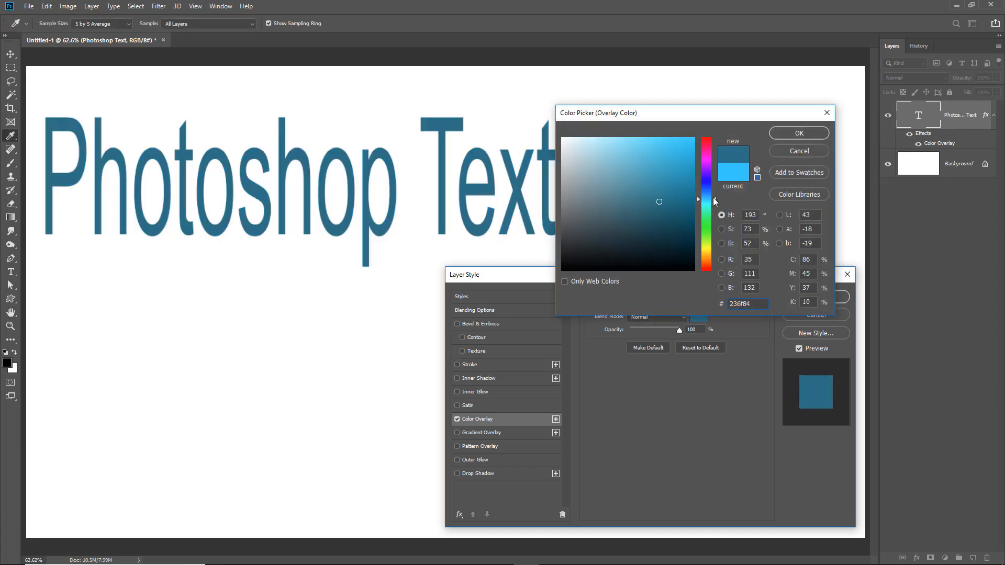
pyautogui.click(713, 197)
pyautogui.moveTo(713, 196); pyautogui.dragTo(714, 192)
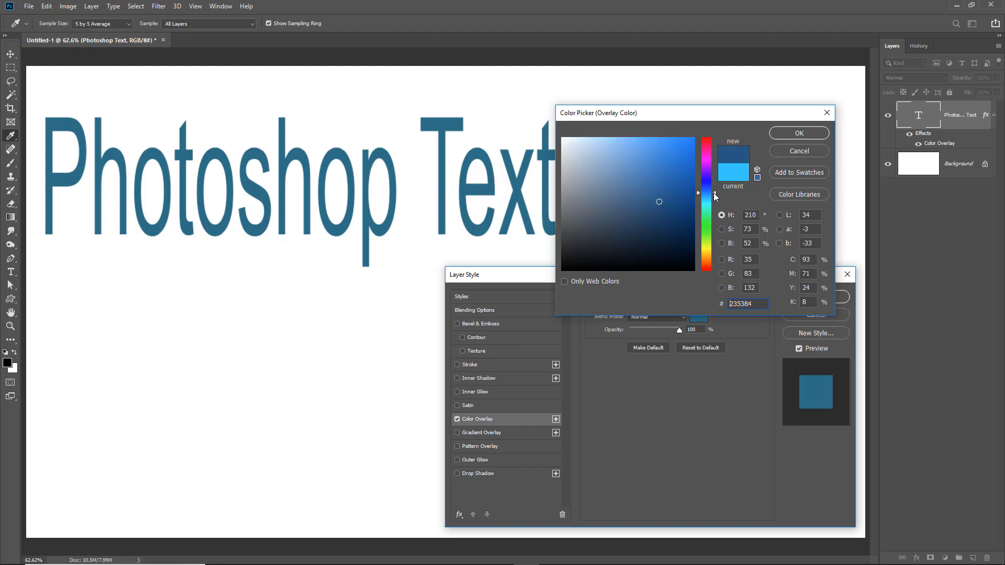
pyautogui.click(791, 135)
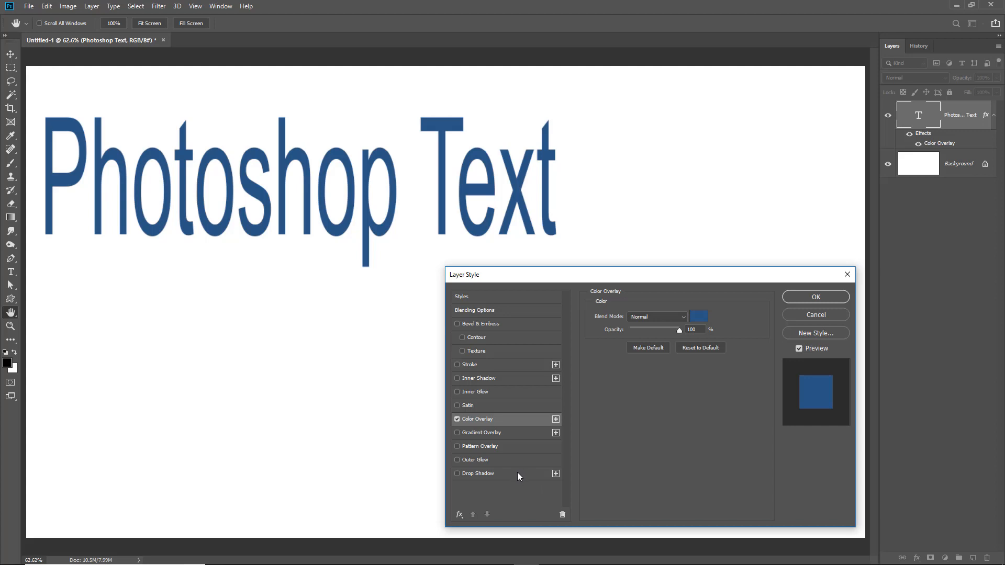
# Enable a Drop Shadow with distance 5 px and size 5 px, and apply the layer style
pyautogui.click(456, 473)
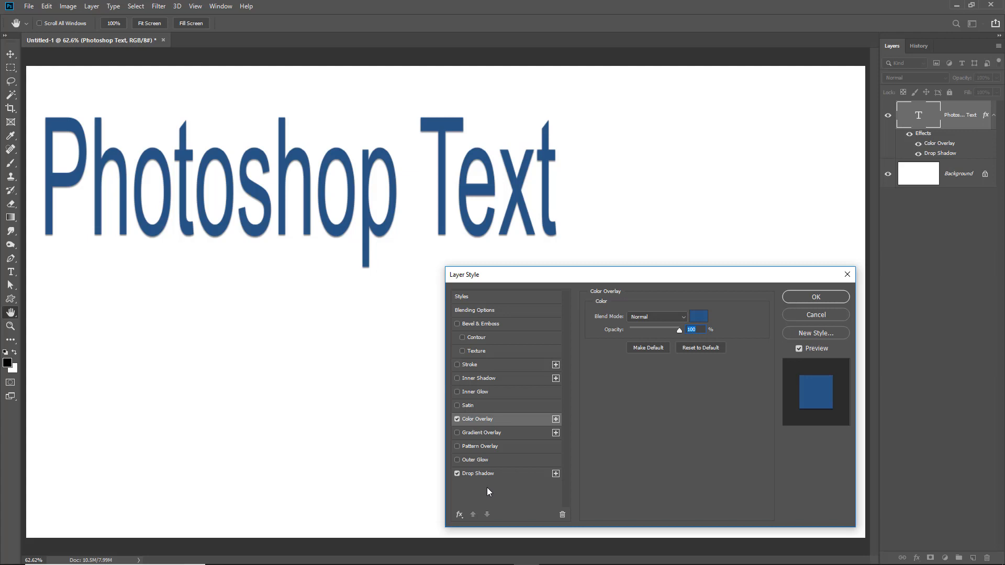
pyautogui.click(456, 474)
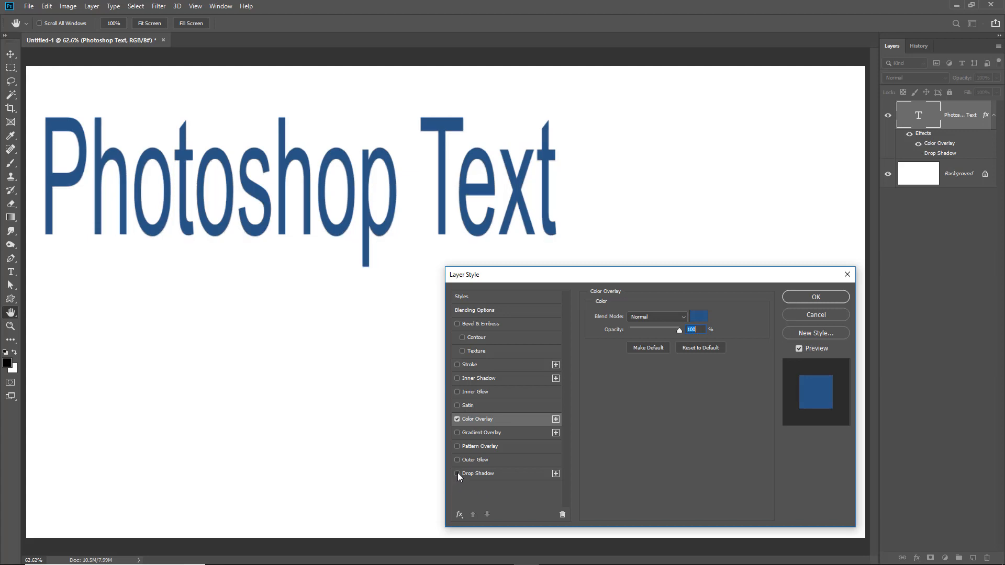
pyautogui.click(457, 474)
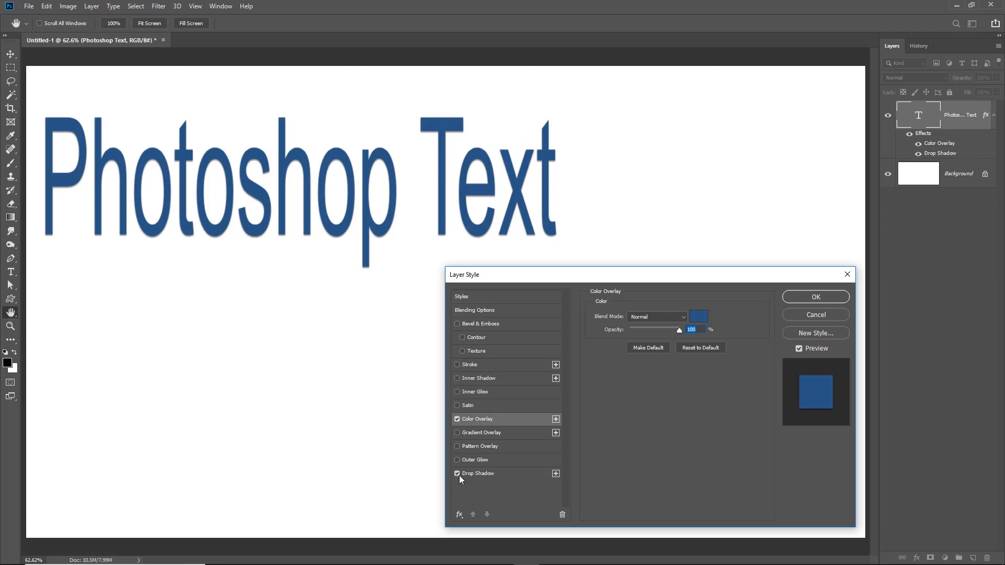
pyautogui.click(514, 474)
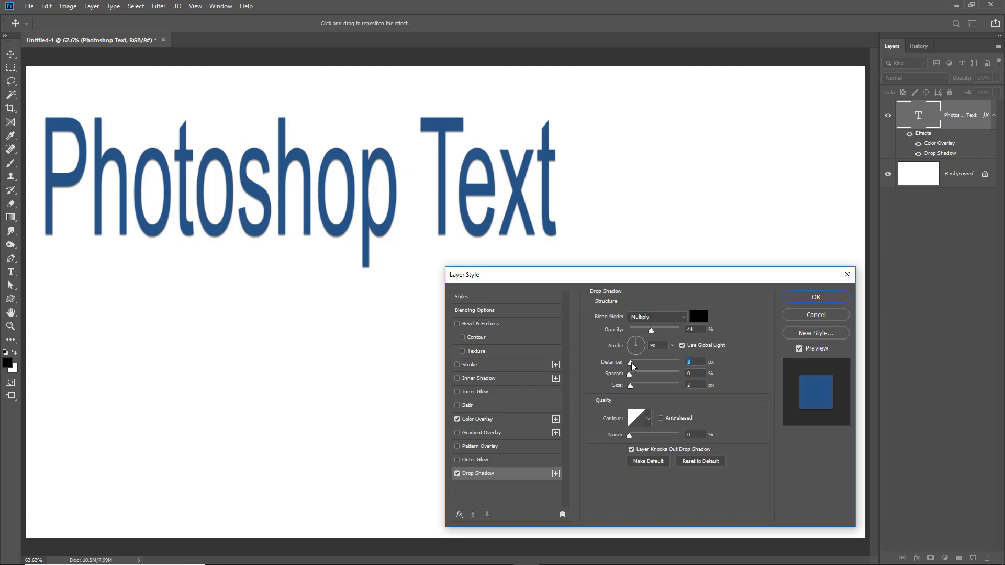
pyautogui.moveTo(630, 364); pyautogui.dragTo(637, 388)
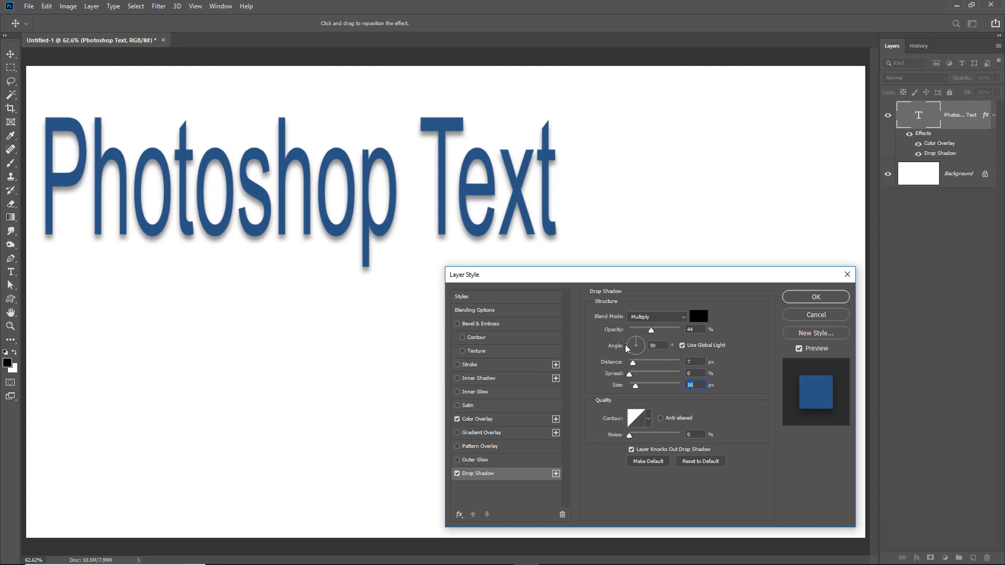
pyautogui.moveTo(635, 385); pyautogui.dragTo(633, 366)
pyautogui.click(697, 384)
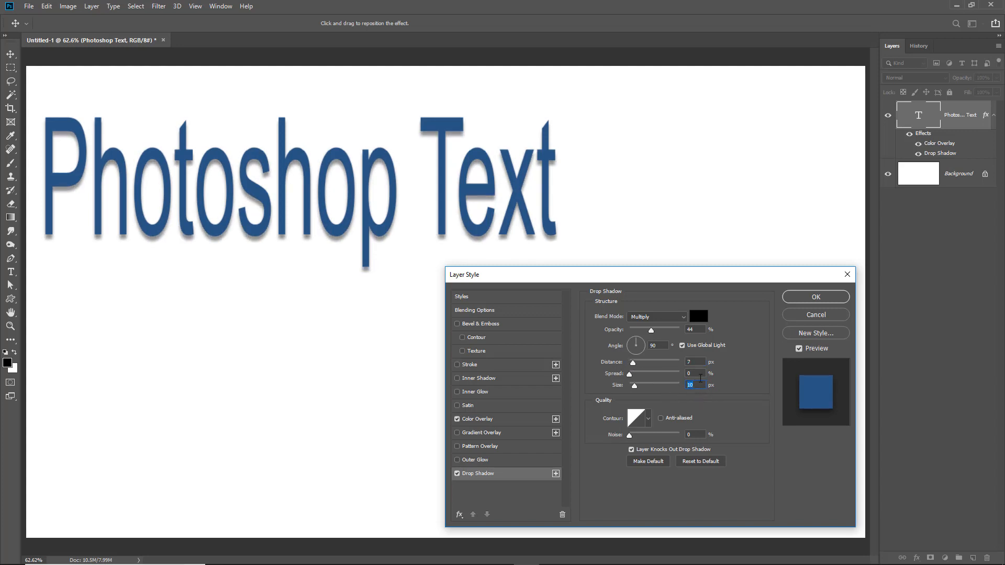
pyautogui.write('5')
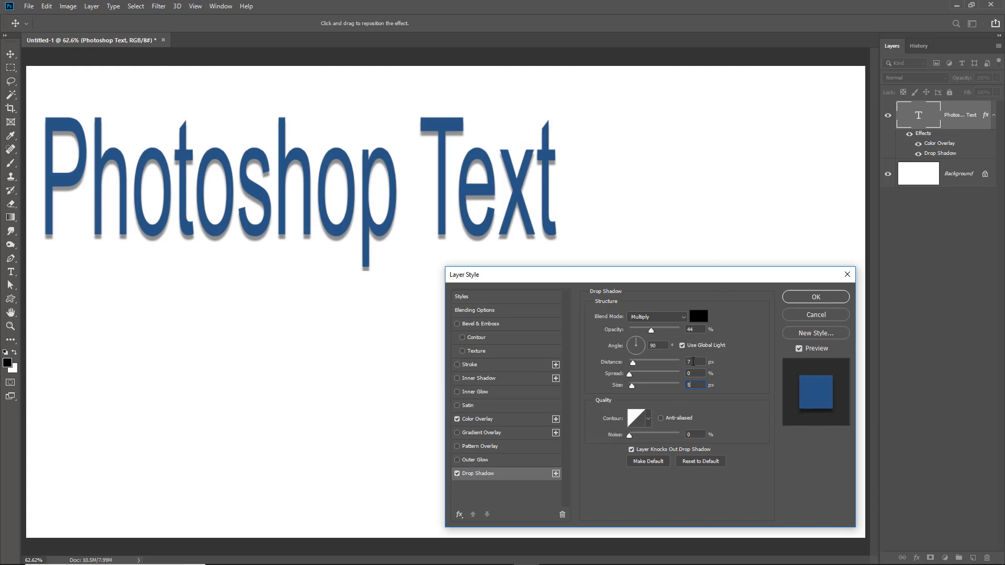
pyautogui.write('5')
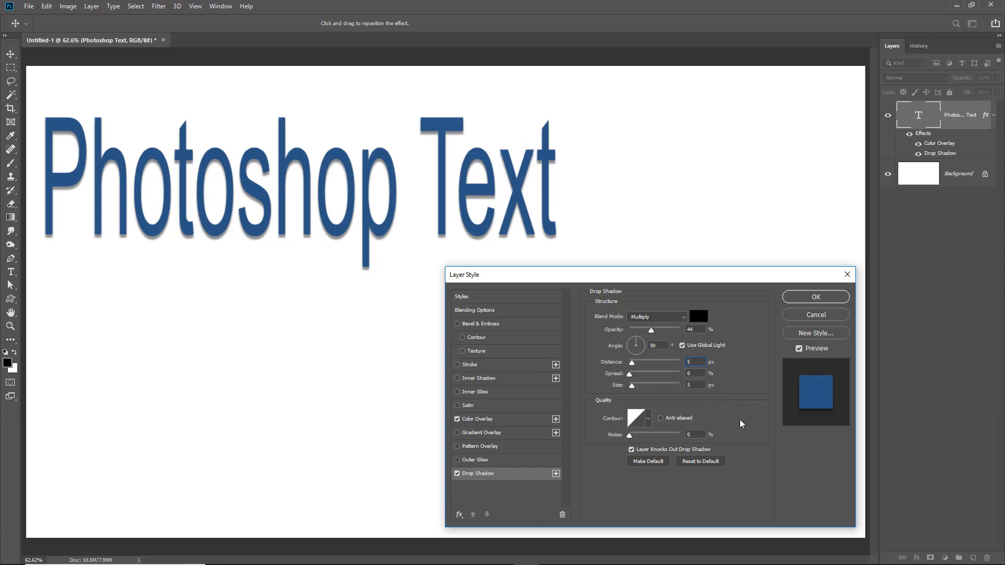
pyautogui.click(648, 418)
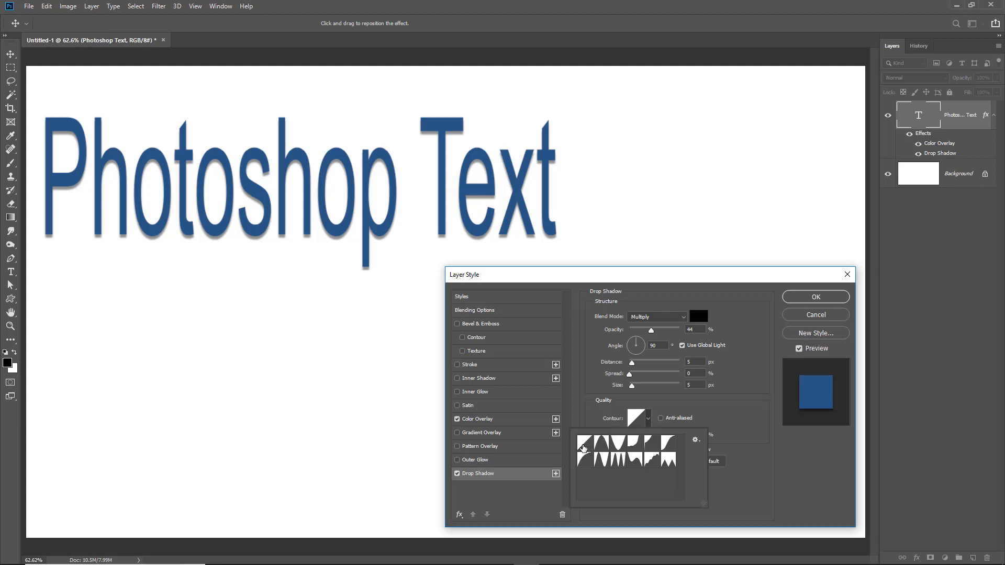
pyautogui.click(738, 395)
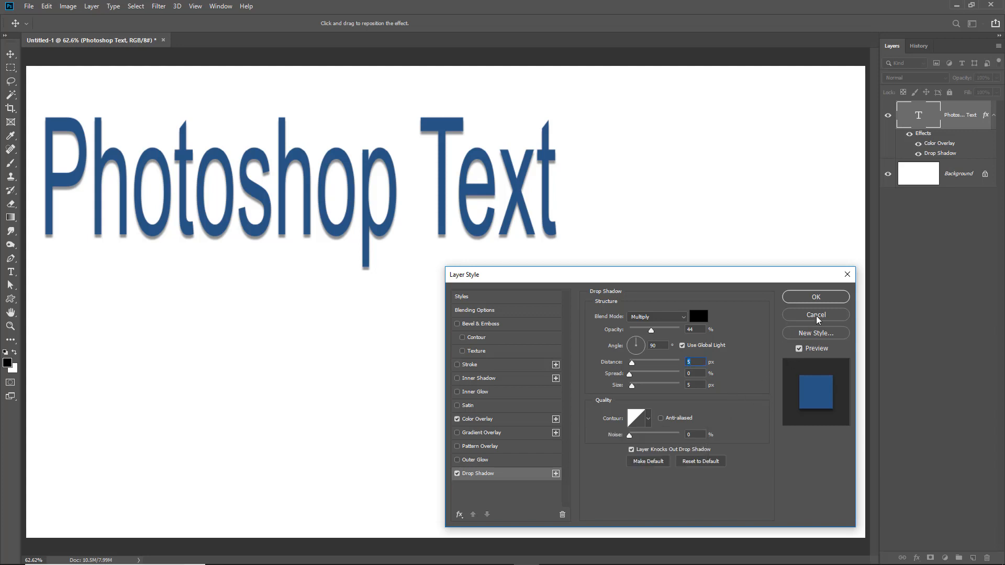
pyautogui.click(818, 298)
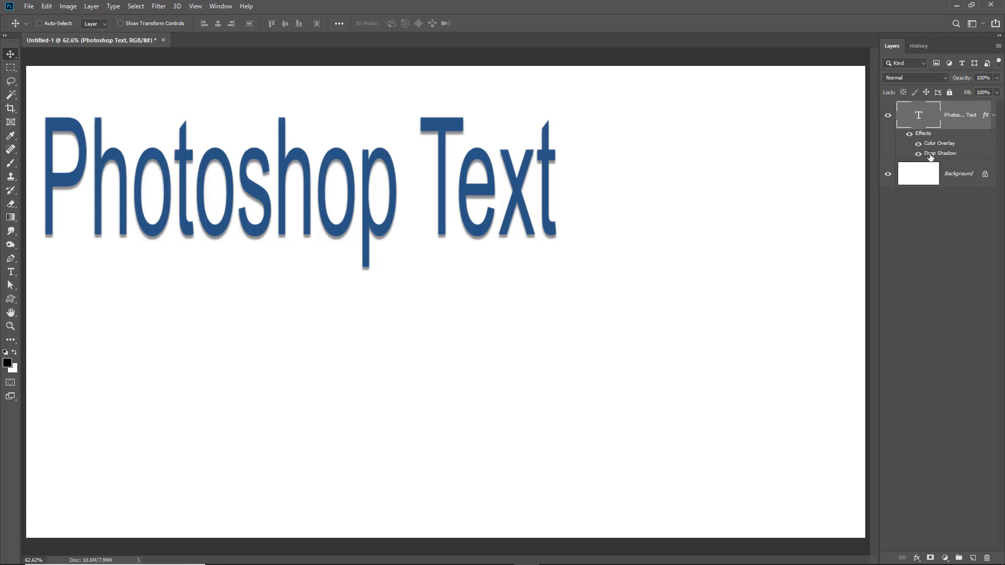
# Reopen the text layer's effects and change the Color Overlay colour to #e5143b
pyautogui.doubleClick(929, 155)
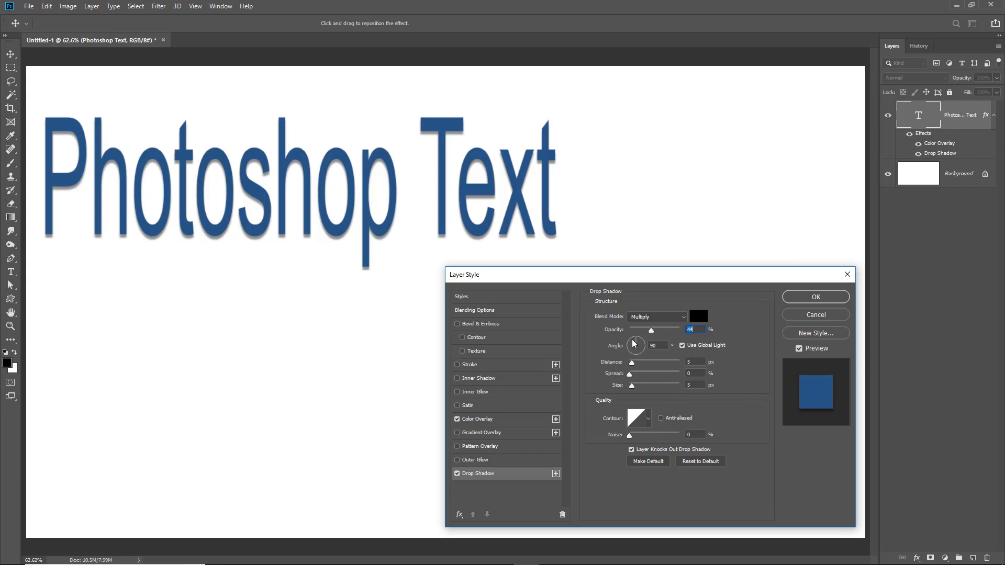
pyautogui.click(815, 297)
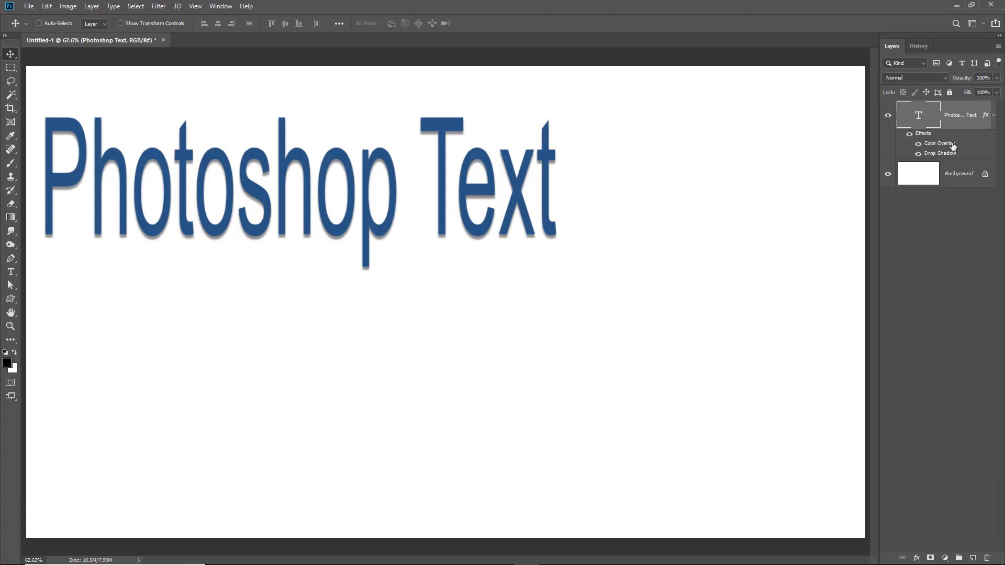
pyautogui.doubleClick(940, 145)
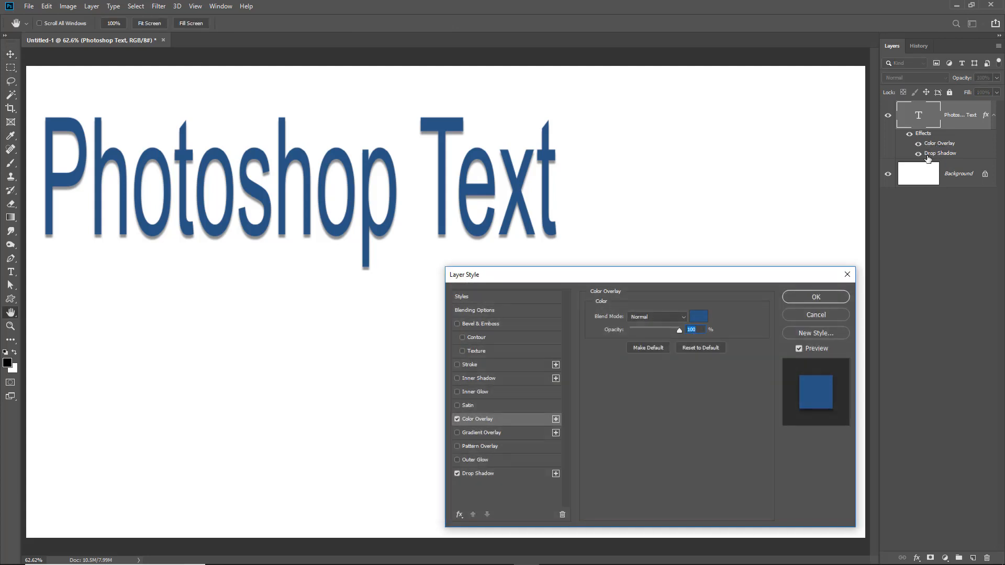
pyautogui.click(695, 318)
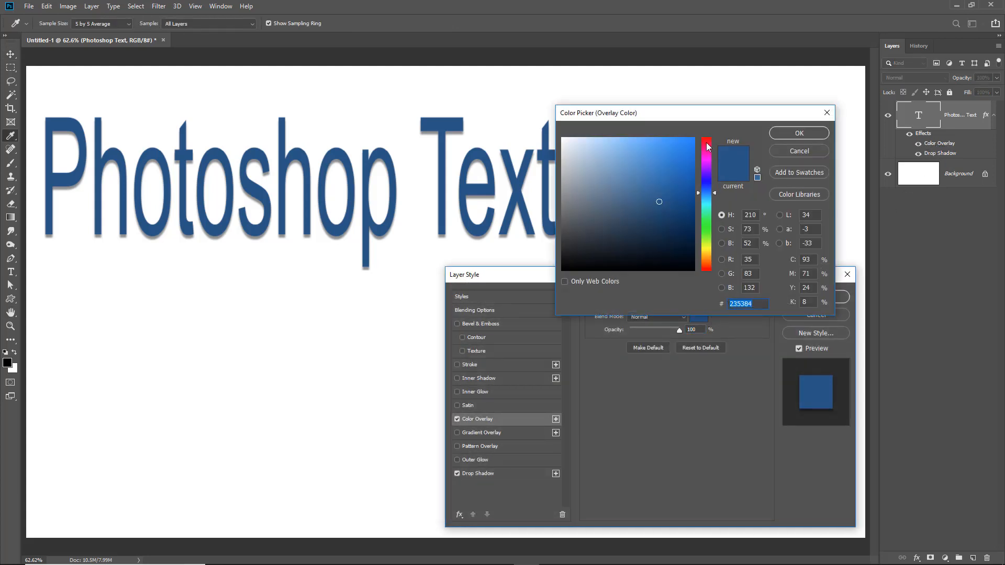
pyautogui.write('842335')
pyautogui.moveTo(660, 165); pyautogui.dragTo(682, 151)
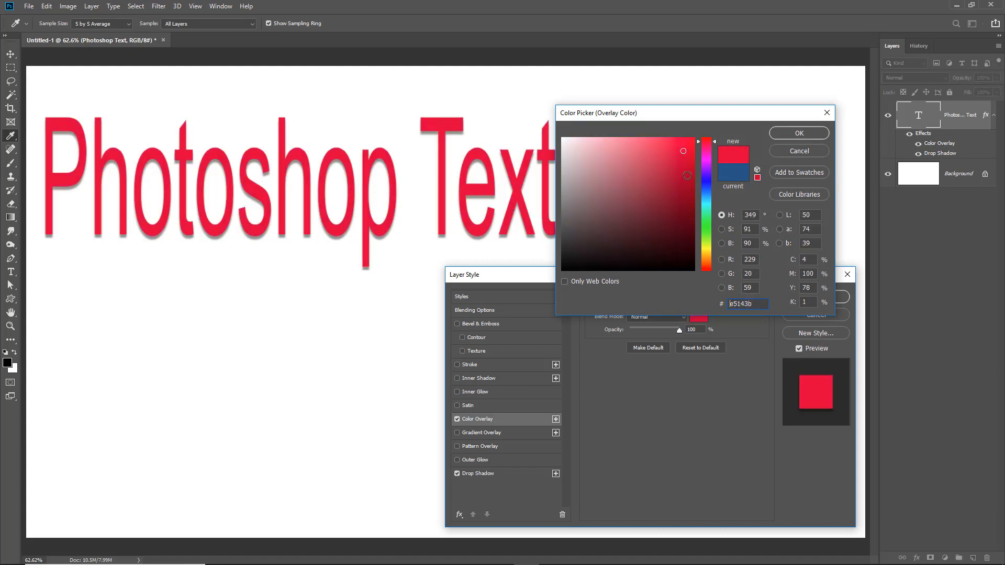
pyautogui.click(798, 134)
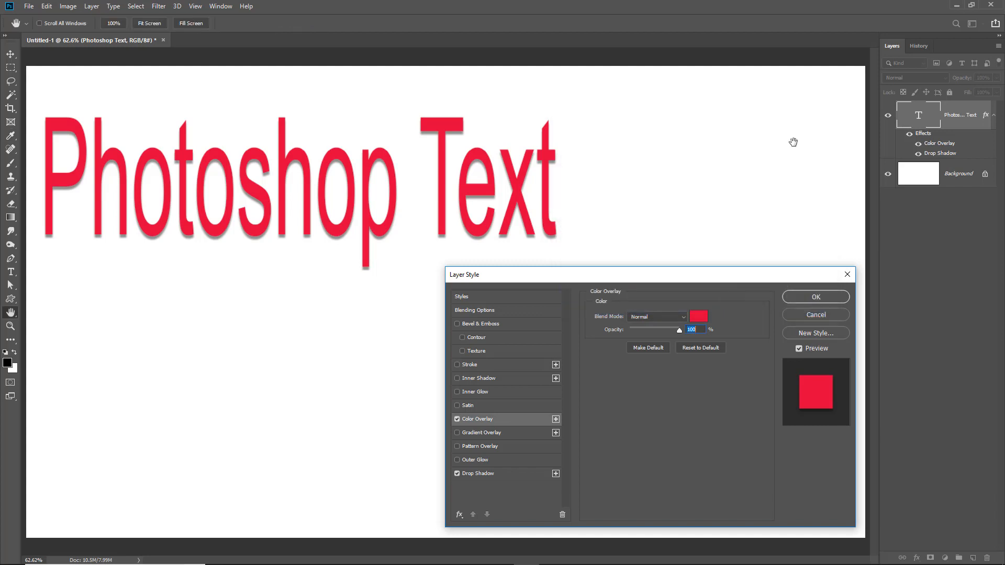
pyautogui.click(816, 297)
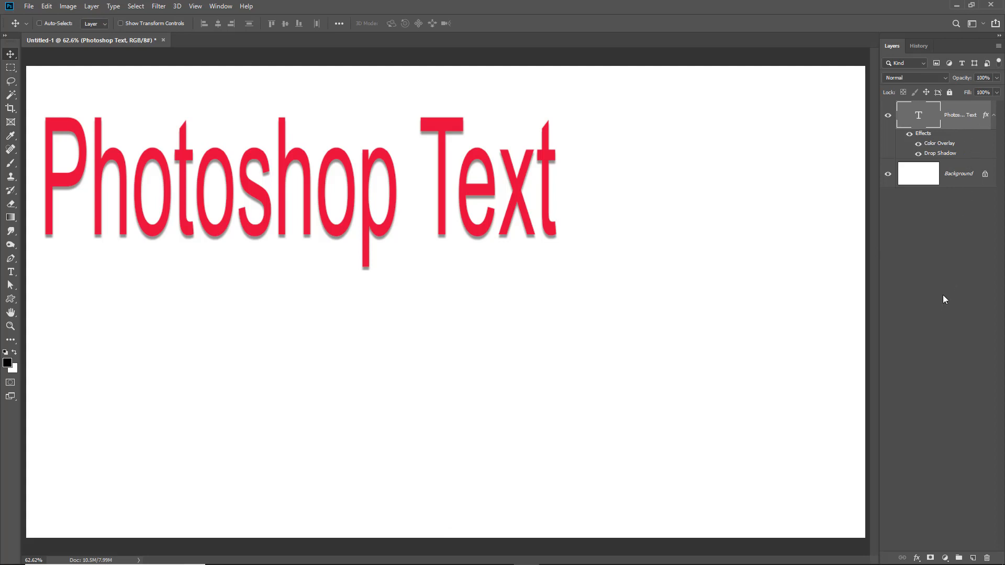
# Collapse and expand the text layer's effects list, and toggle the Color Overlay visibility off and back on
pyautogui.click(992, 116)
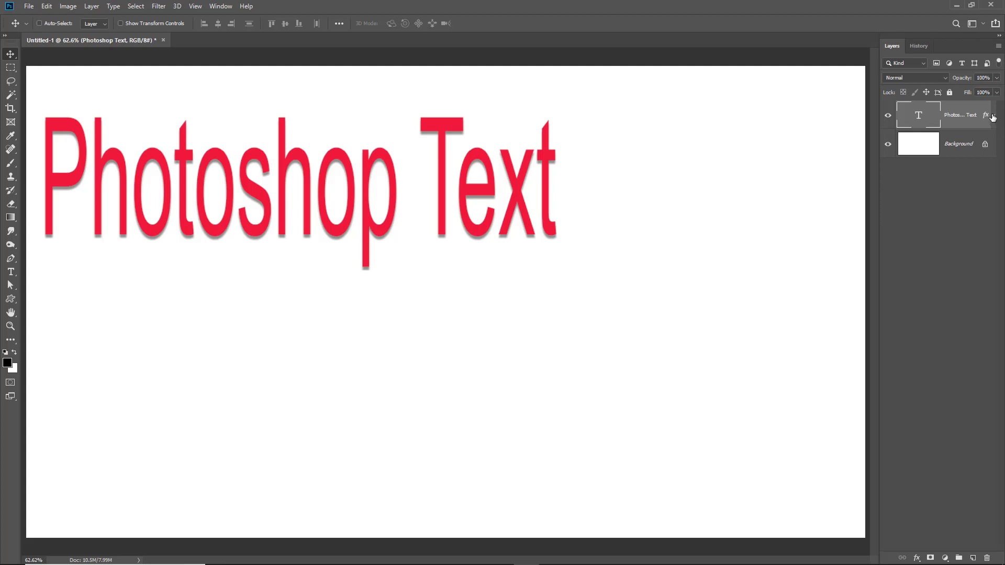
pyautogui.click(993, 116)
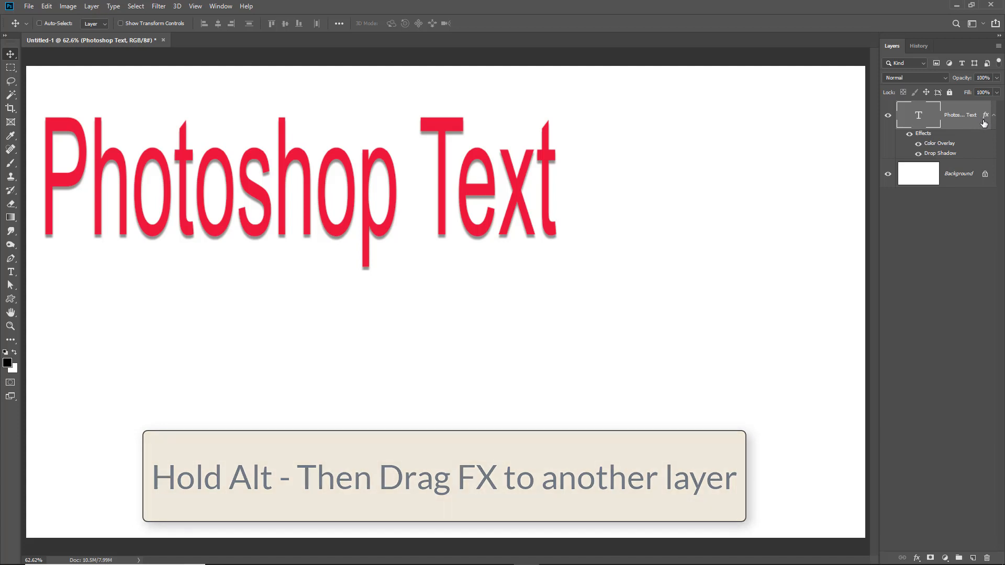
pyautogui.click(918, 145)
pyautogui.click(918, 144)
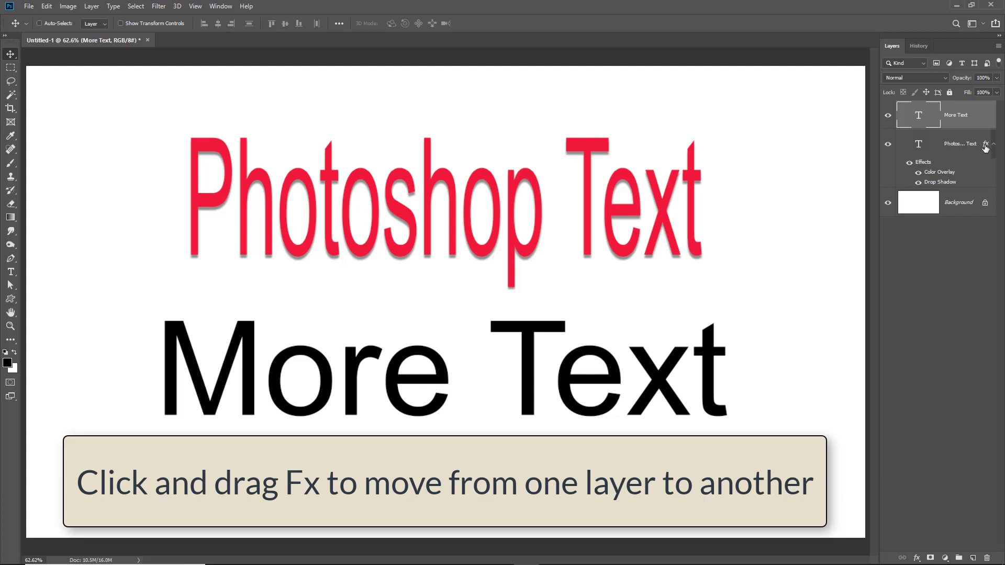
# Move the layer effects from the Photoshop Text layer to the More Text layer, then copy them back to Photoshop Text
pyautogui.moveTo(985, 147); pyautogui.dragTo(986, 115)
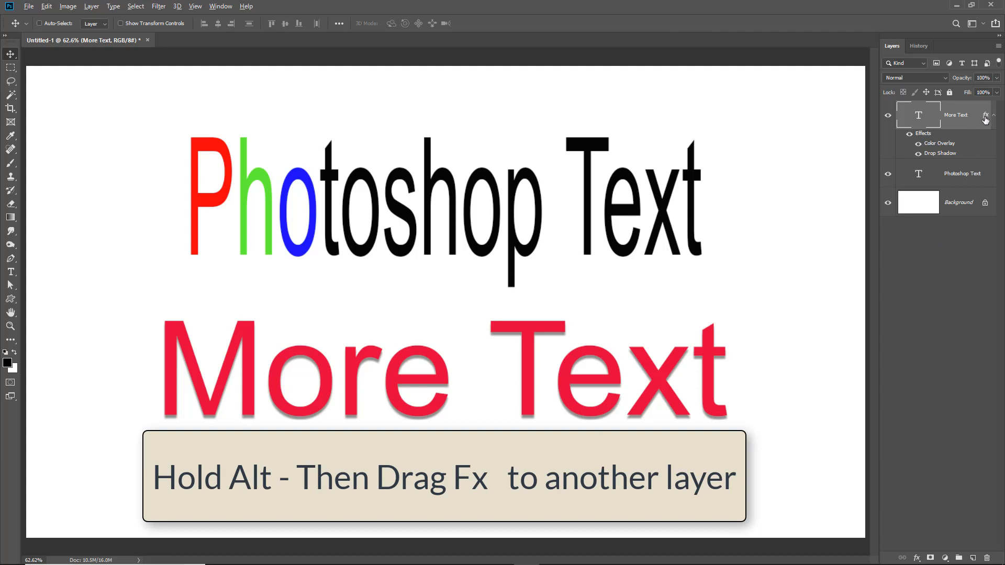
pyautogui.moveTo(985, 120); pyautogui.dragTo(987, 178)
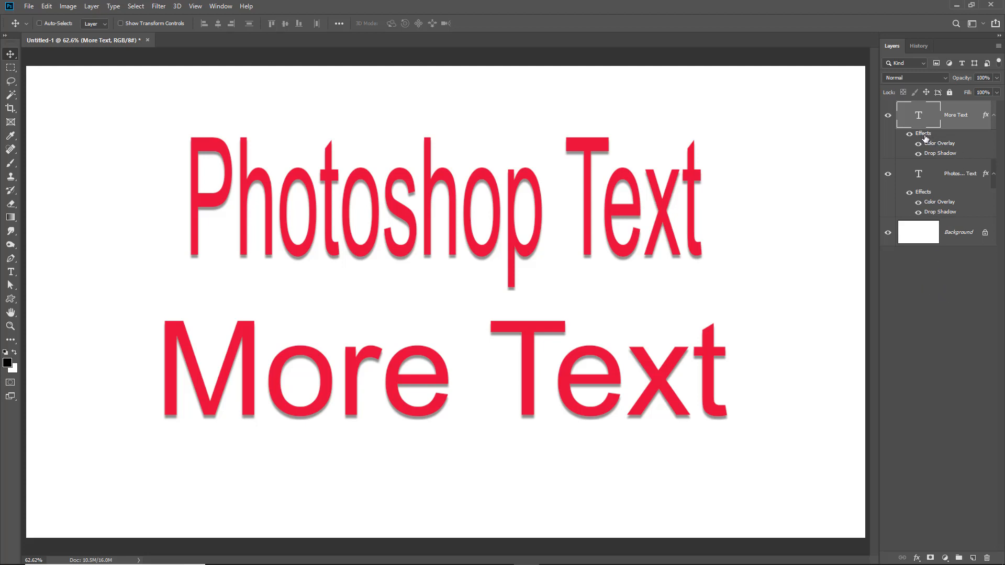
# Add a Stroke effect to the Photoshop Text layer with colour #070707, enlarge its size slightly, and apply it
pyautogui.doubleClick(922, 193)
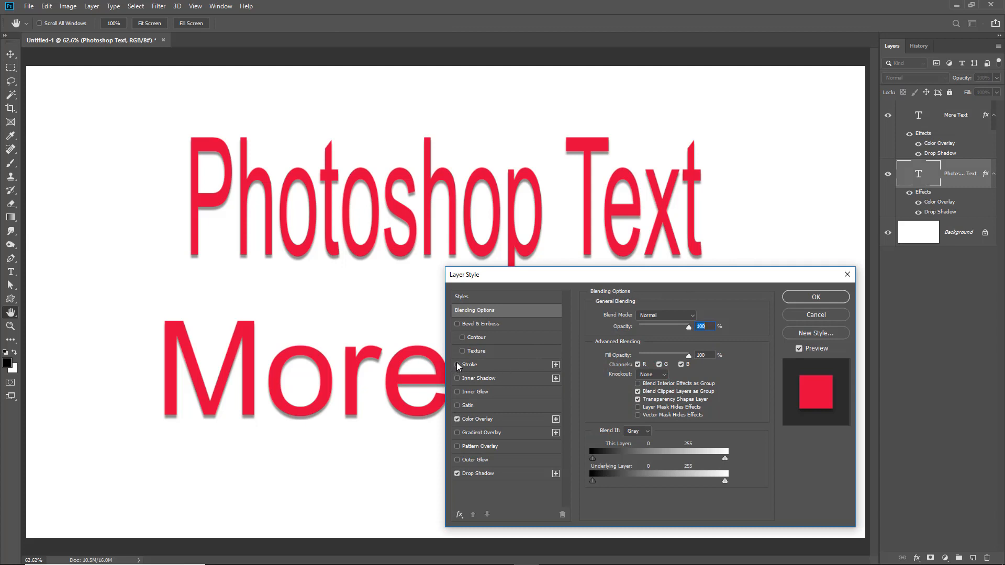
pyautogui.click(513, 367)
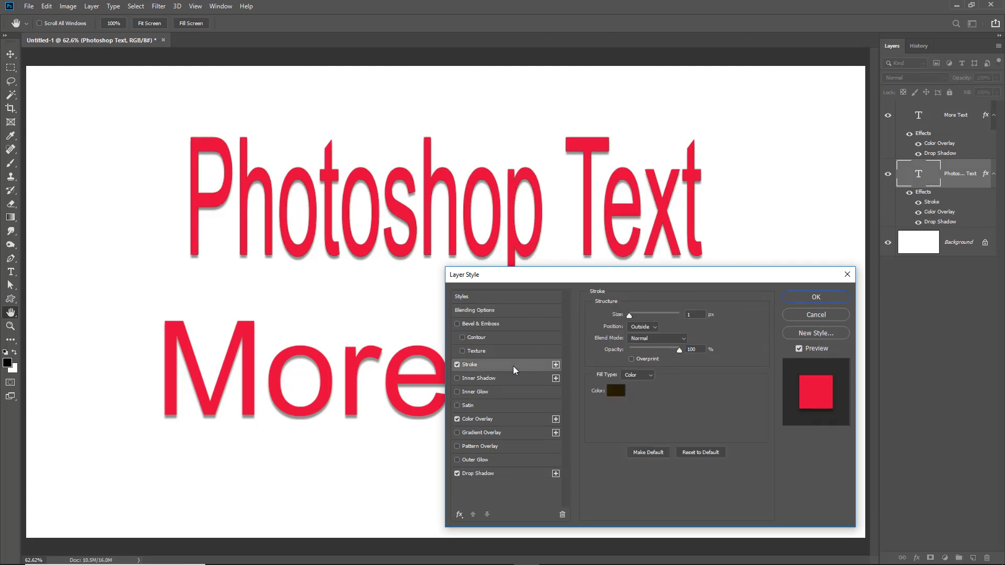
pyautogui.click(615, 391)
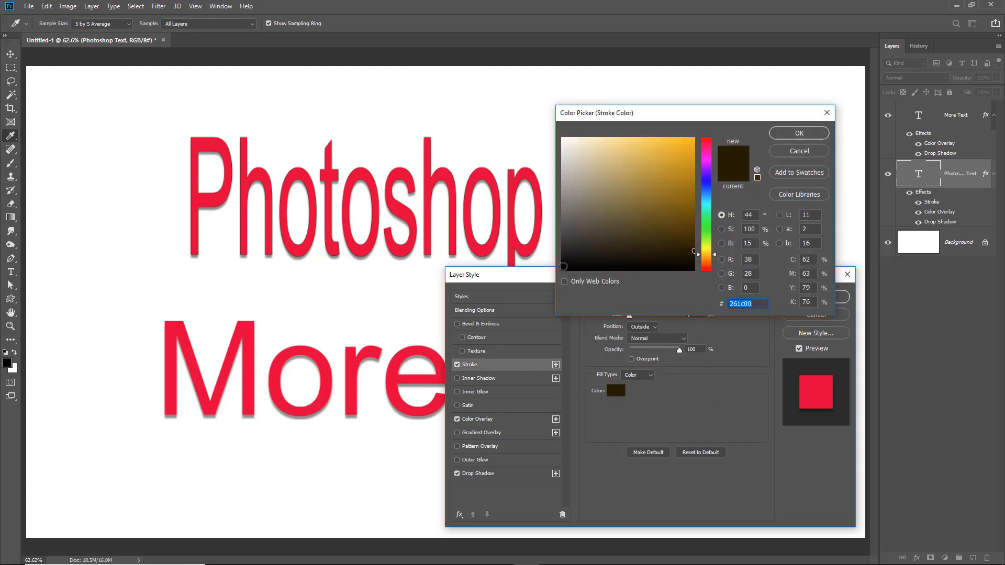
pyautogui.click(564, 268)
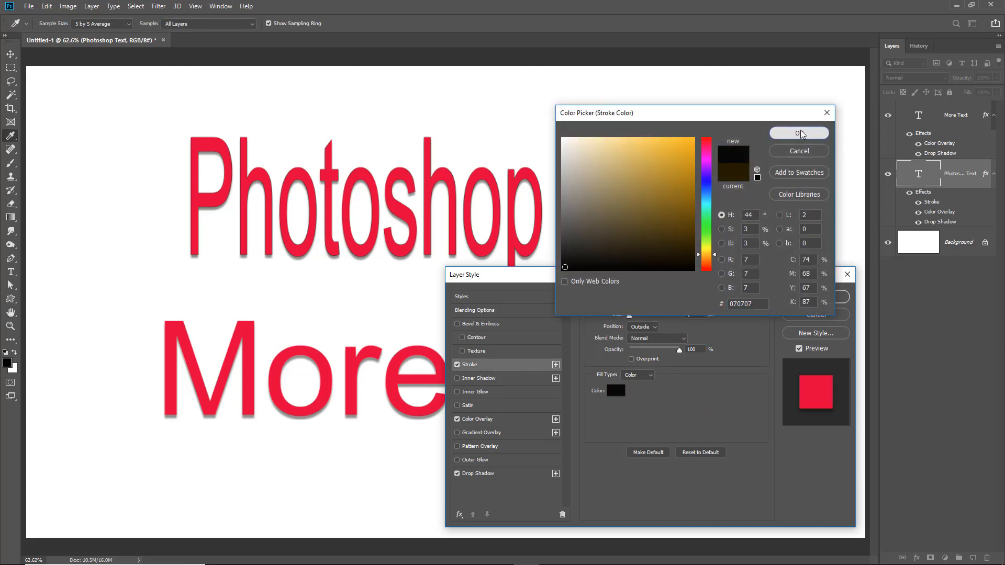
pyautogui.click(799, 133)
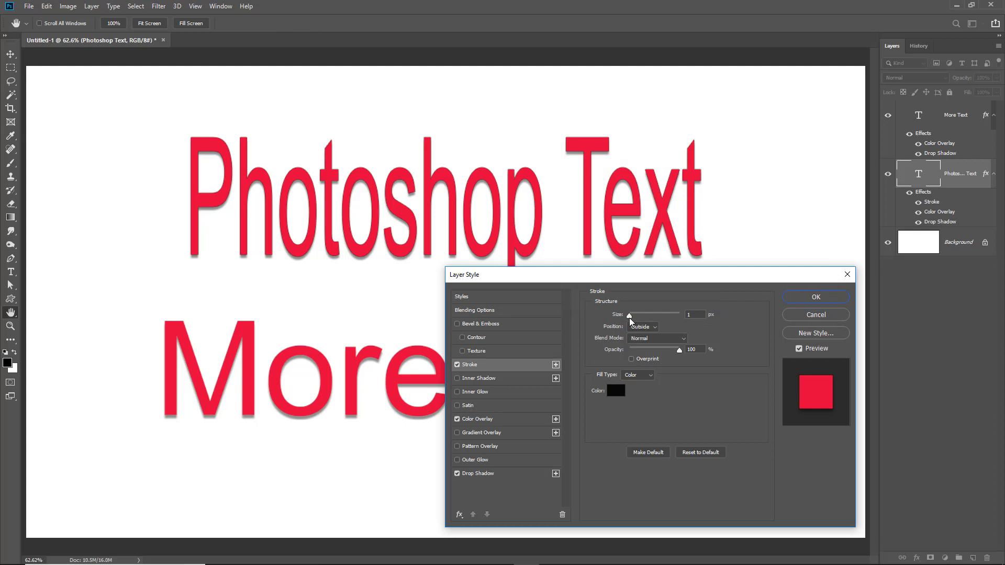
pyautogui.moveTo(629, 317); pyautogui.dragTo(630, 317)
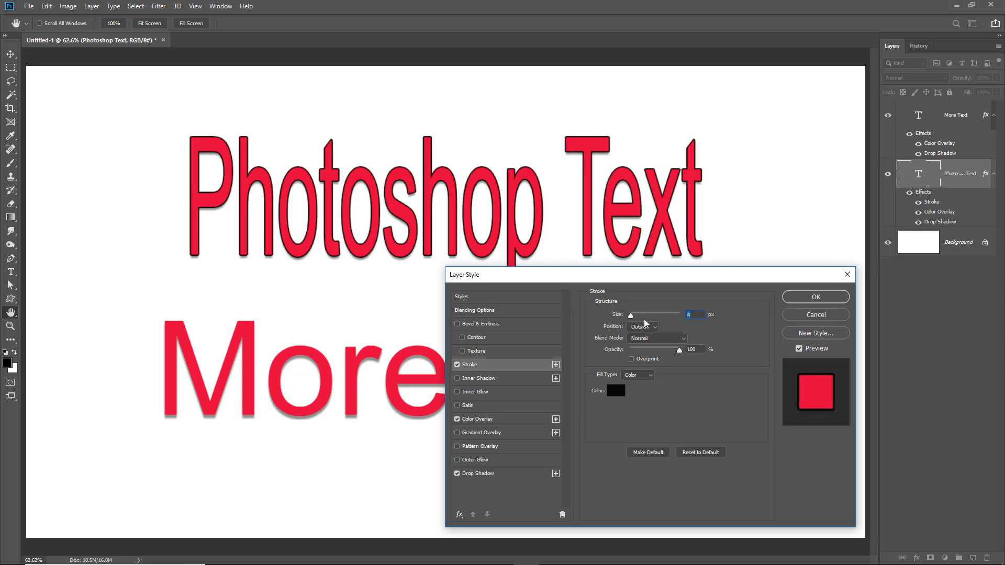
pyautogui.click(818, 296)
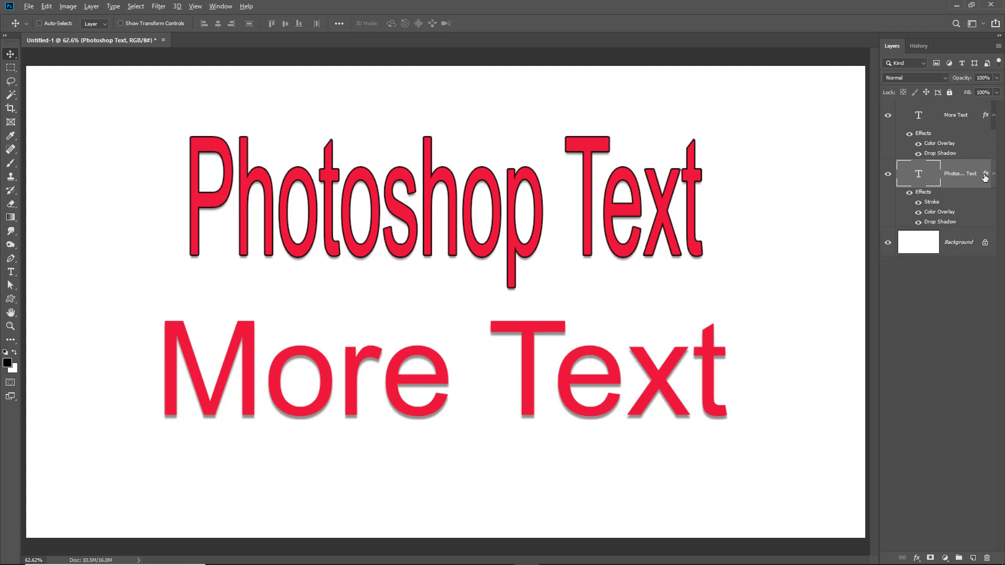
# Copy the Photoshop Text effects onto the More Text layer, then delete the More Text layer
pyautogui.moveTo(984, 174); pyautogui.dragTo(985, 115)
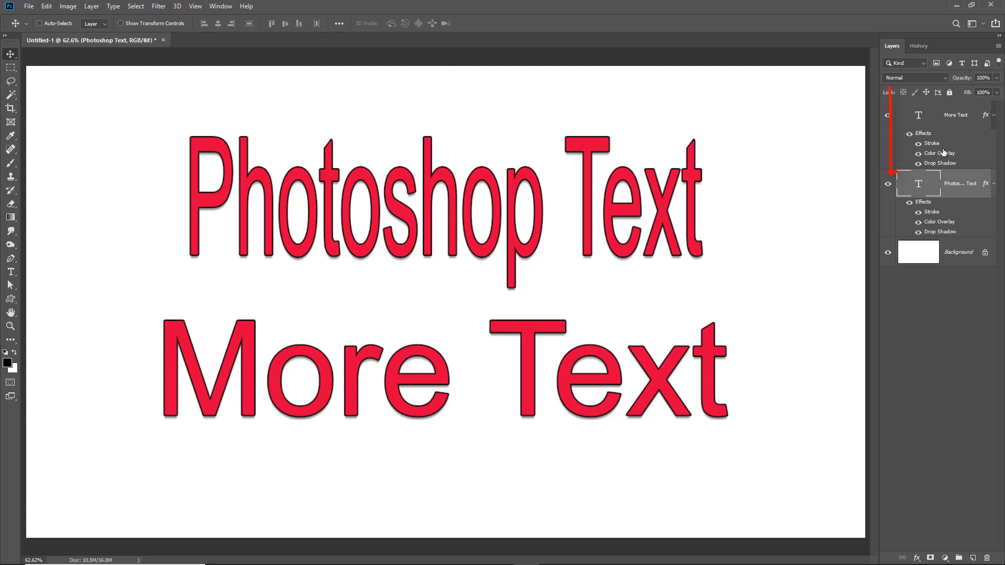
pyautogui.click(930, 118)
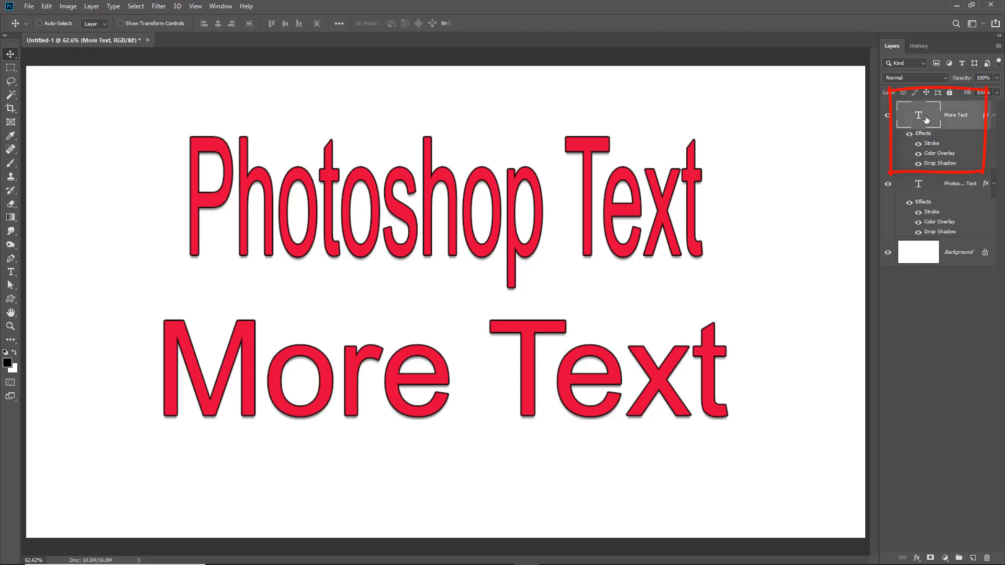
pyautogui.press('Delete')
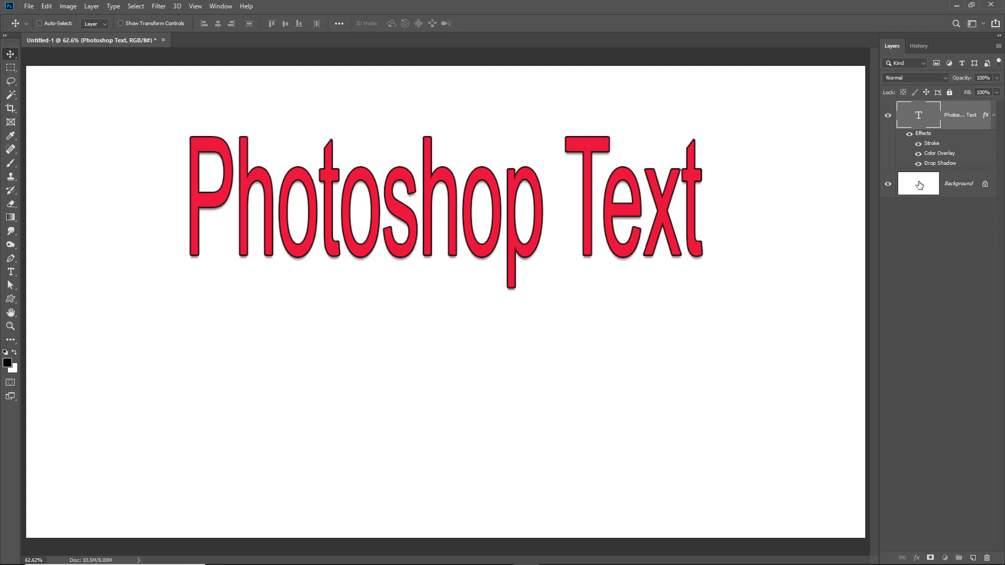
# Delete the Background layer and move the text lower on the now transparent canvas
pyautogui.moveTo(920, 186); pyautogui.dragTo(985, 557)
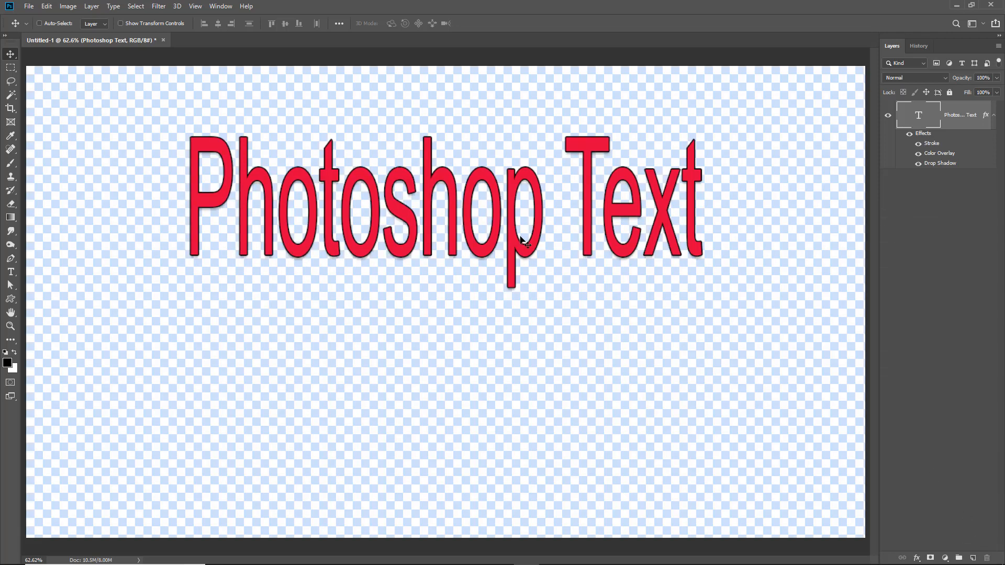
pyautogui.moveTo(497, 222); pyautogui.dragTo(498, 299)
pyautogui.moveTo(500, 291); pyautogui.dragTo(496, 293)
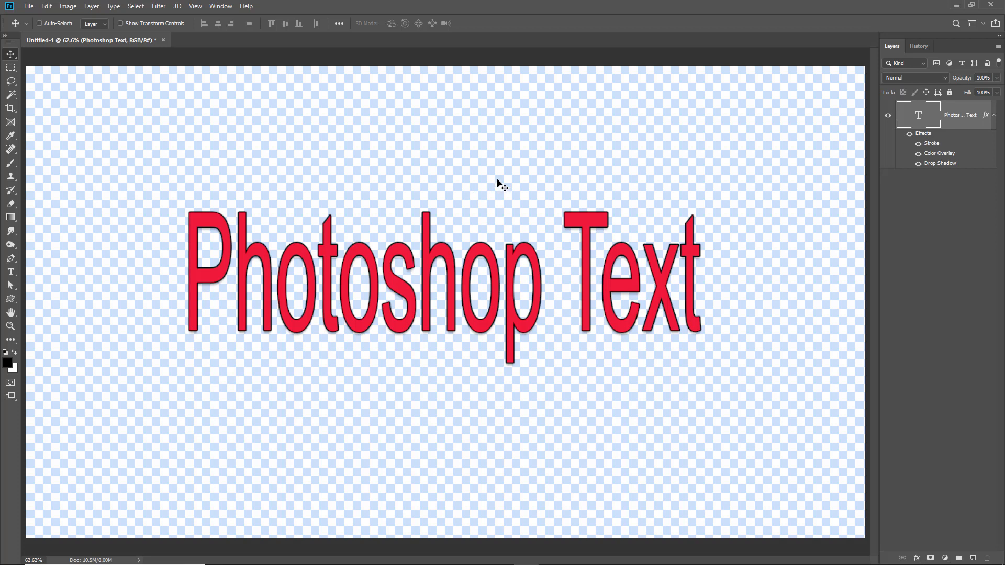
# Replace the text with "Slide Show Title", commit the edit and return to the Move tool
pyautogui.doubleClick(479, 254)
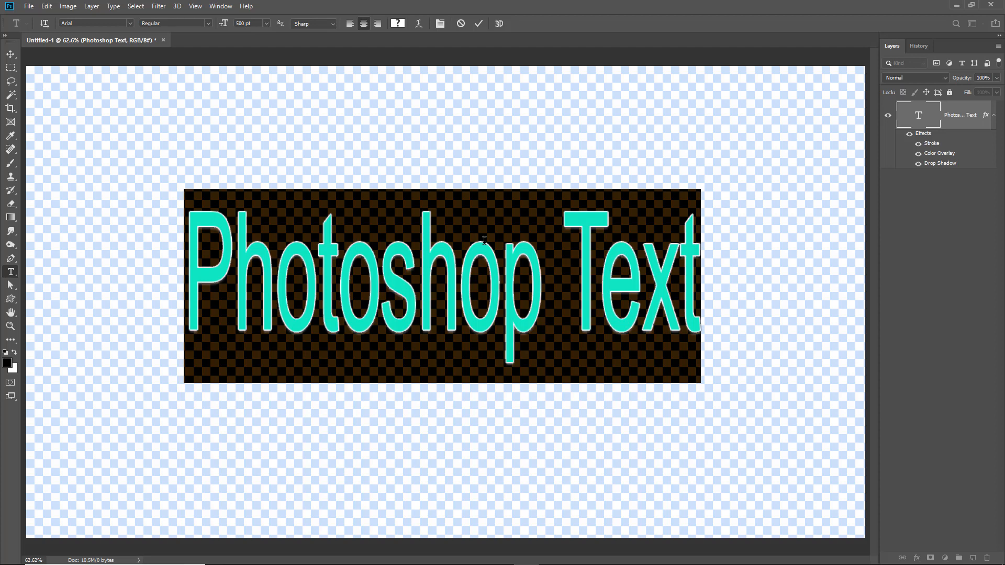
pyautogui.write('Sli')
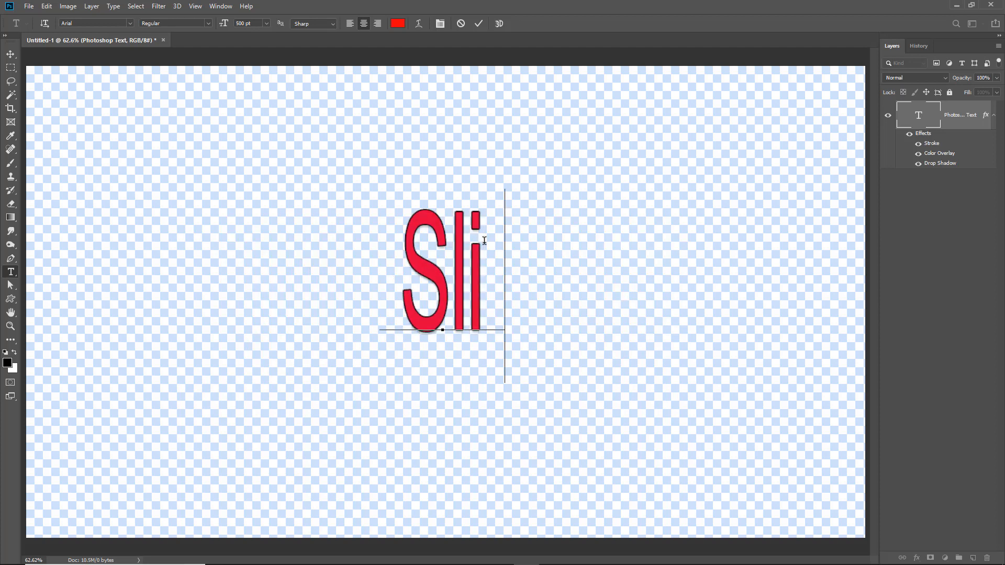
pyautogui.write('de Sh')
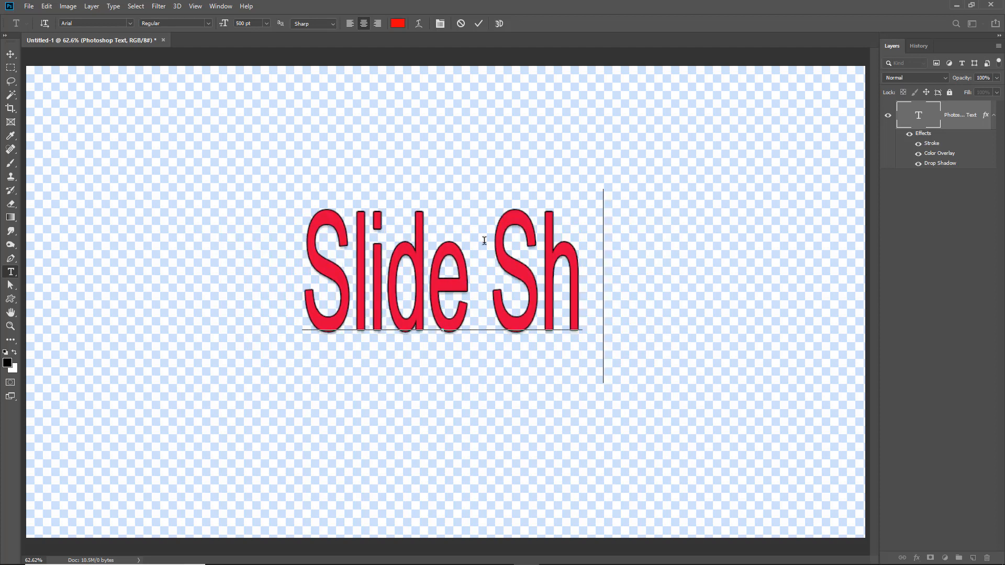
pyautogui.write('ow Title')
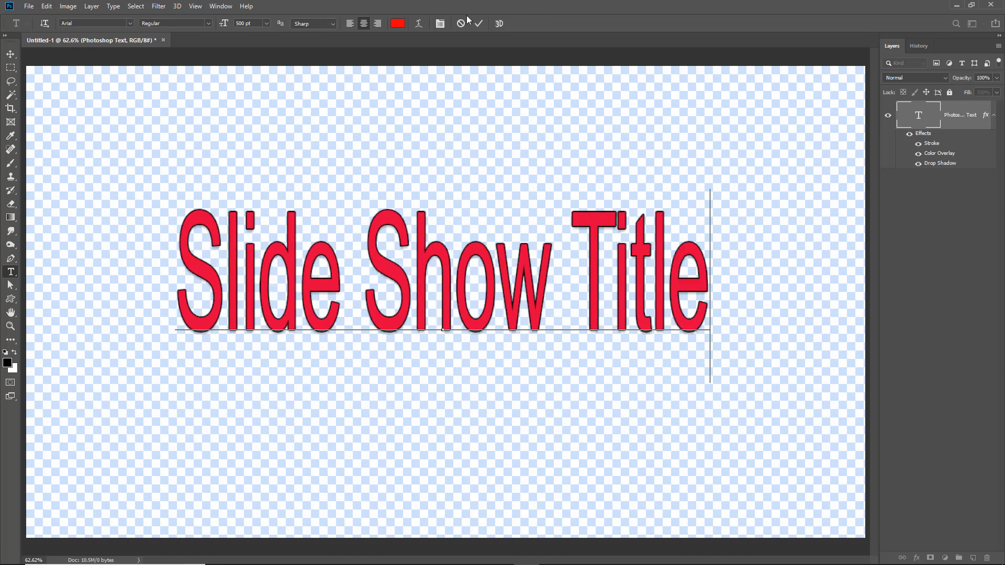
pyautogui.click(478, 24)
pyautogui.press('v')
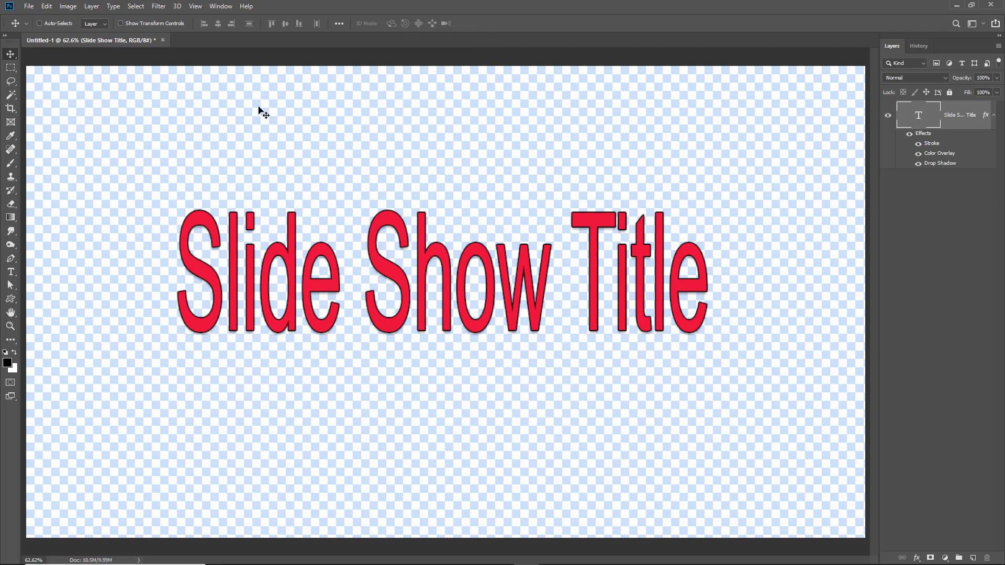
# Save the document as a PNG named Title using the smallest file size option
pyautogui.click(28, 7)
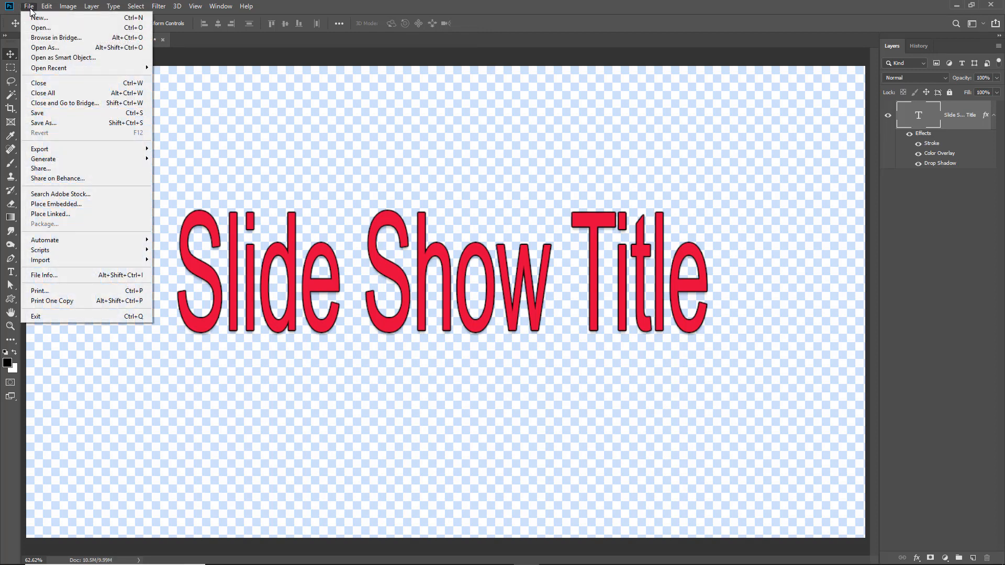
pyautogui.click(41, 124)
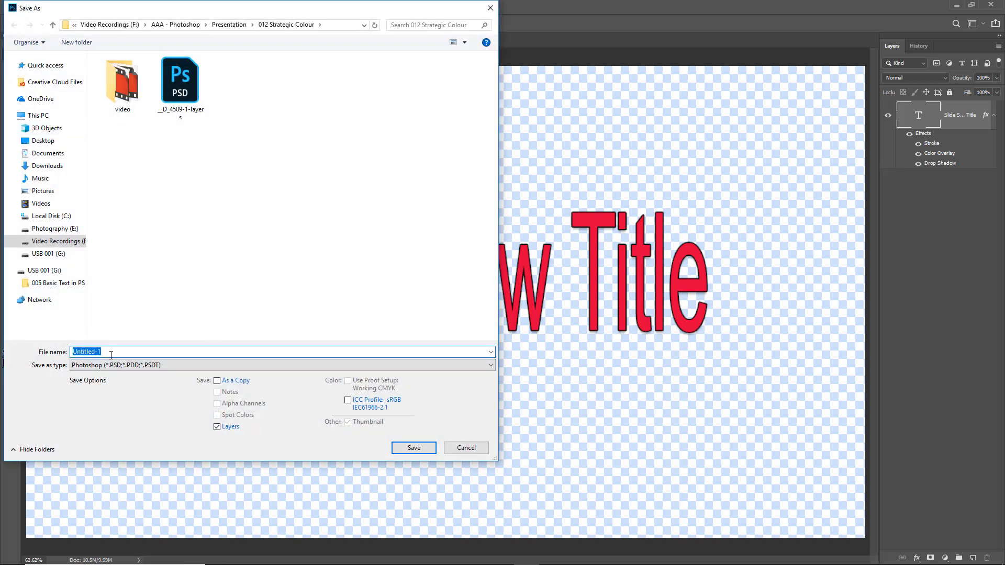
pyautogui.write('Title')
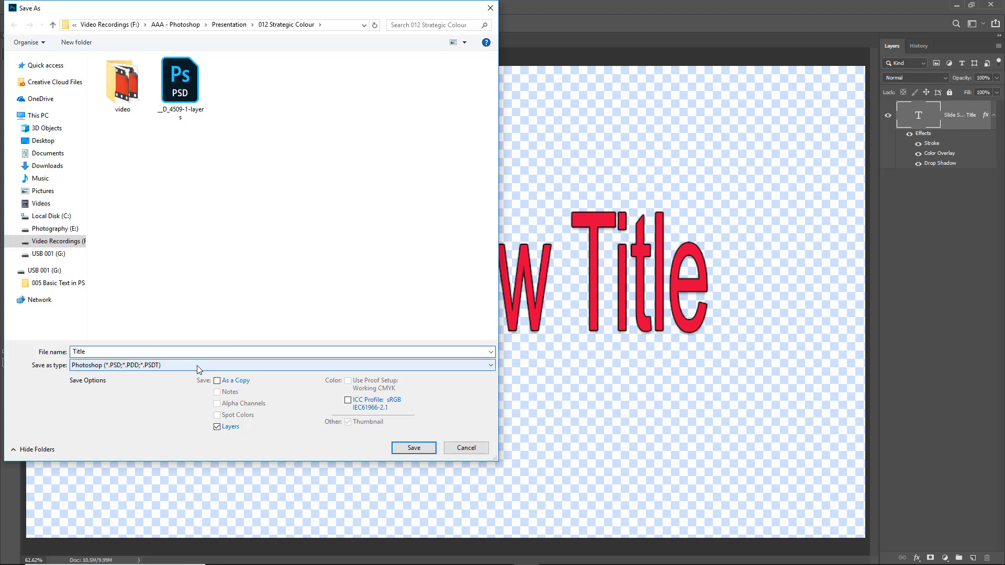
pyautogui.click(491, 366)
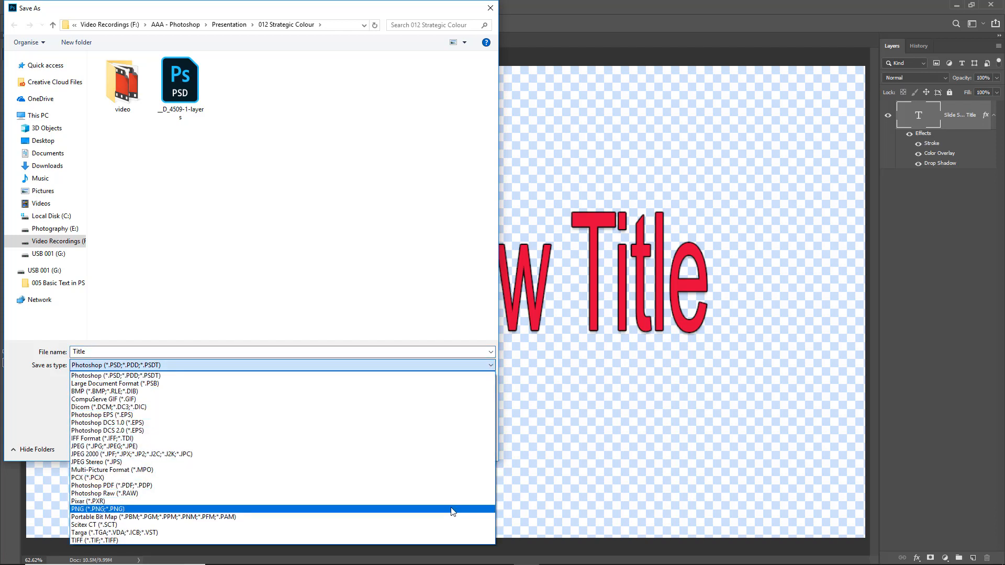
pyautogui.click(452, 510)
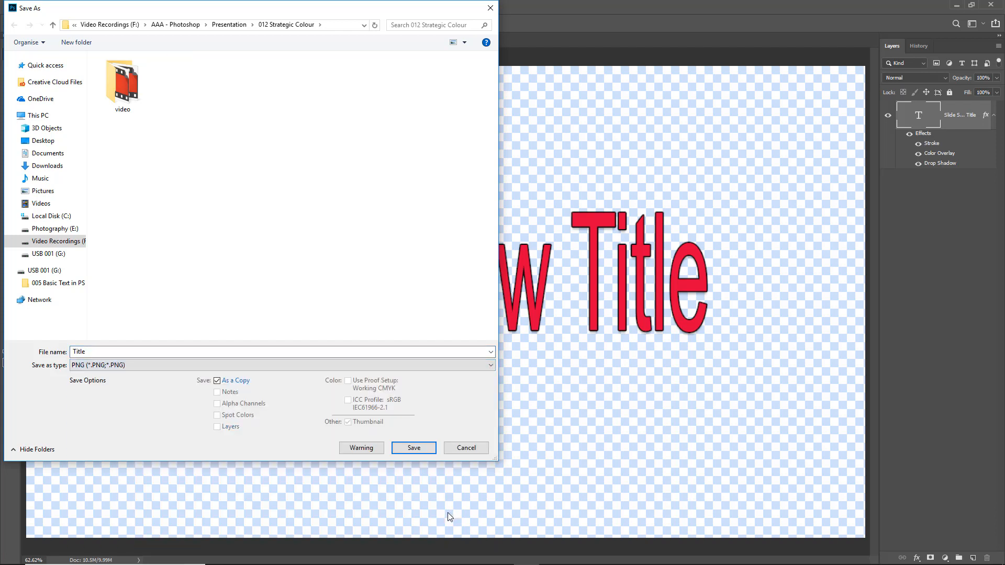
pyautogui.click(414, 450)
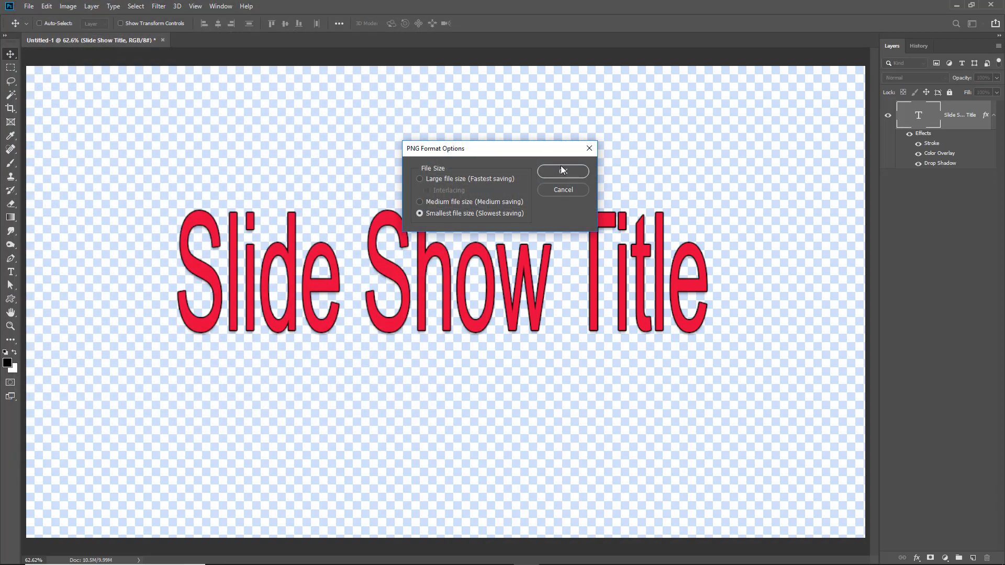
pyautogui.click(562, 175)
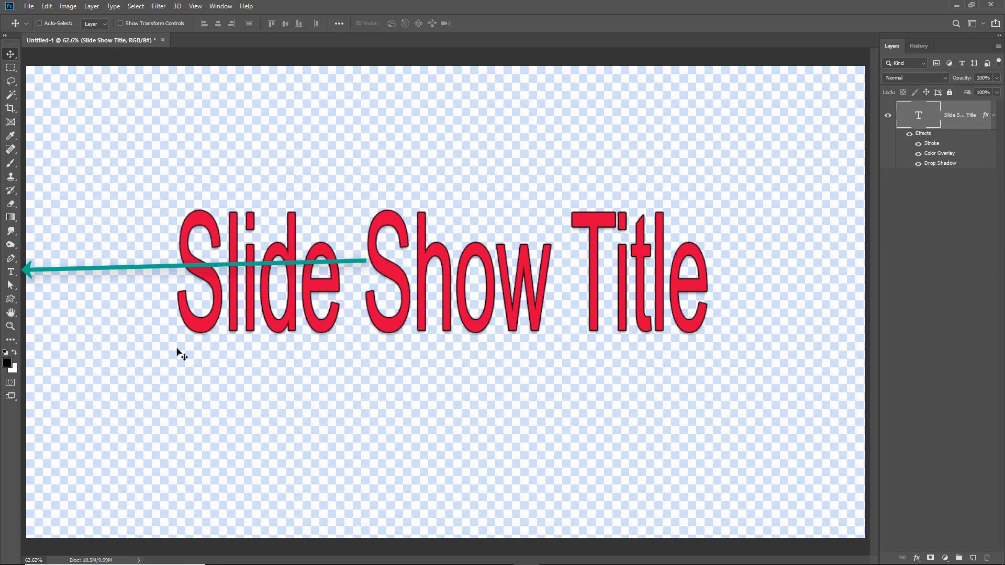
# Load the title text layer's contents as a selection and review its Stroke settings
pyautogui.click(11, 273)
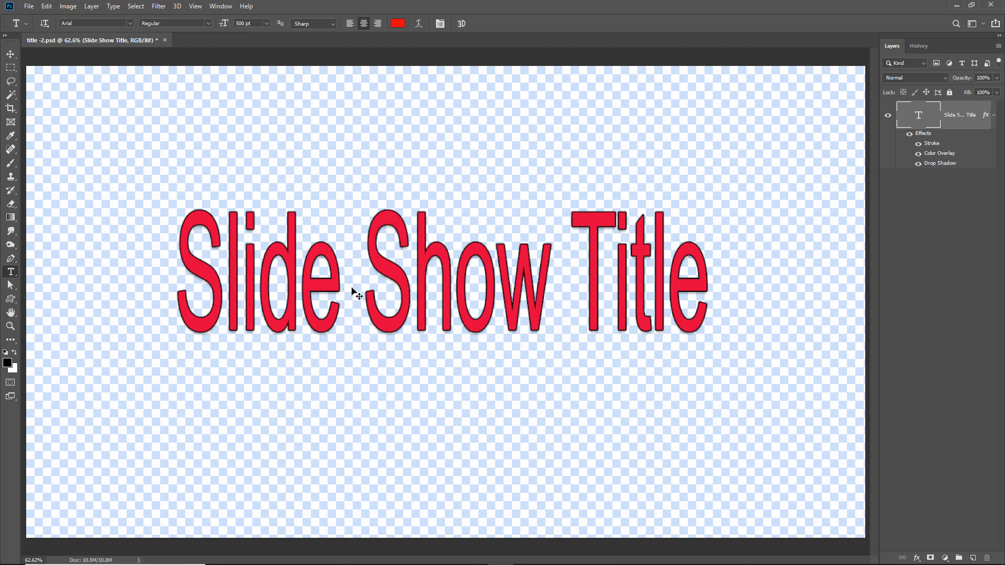
pyautogui.keyDown('ctrl'); pyautogui.click(918, 118); pyautogui.keyUp('ctrl')
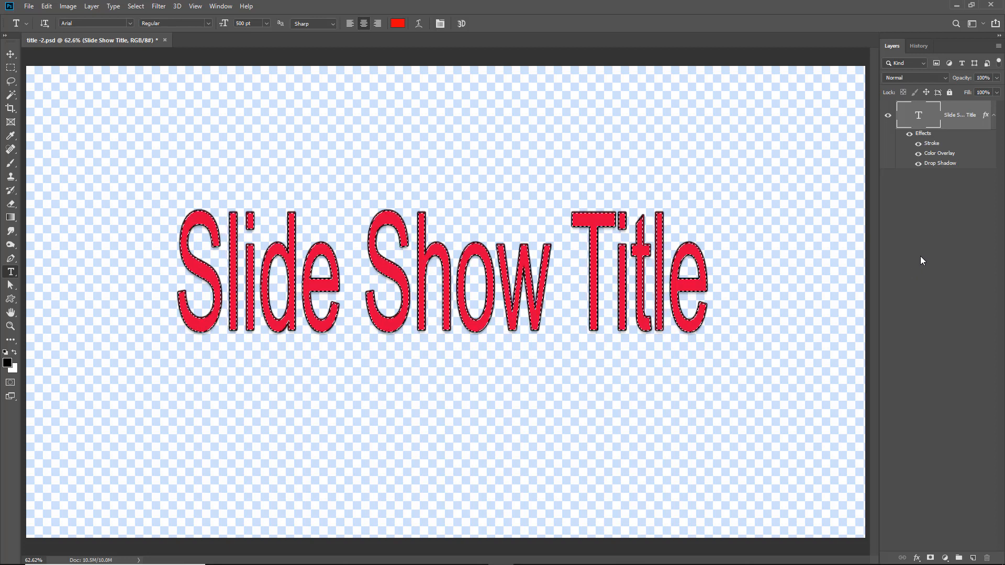
pyautogui.doubleClick(932, 146)
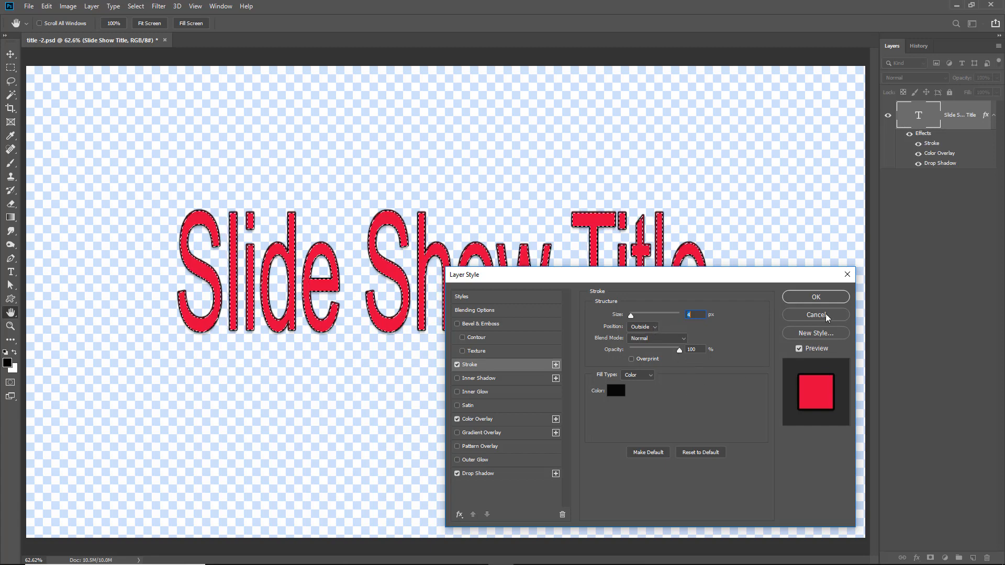
pyautogui.click(814, 297)
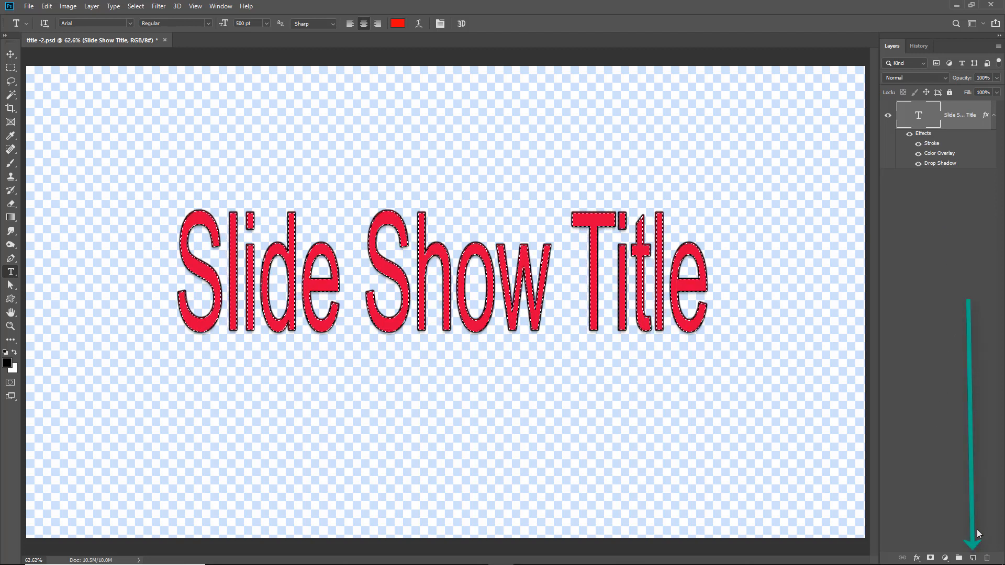
# Create a new layer, hide the text layer, fill the text selection with black, and deselect
pyautogui.click(972, 558)
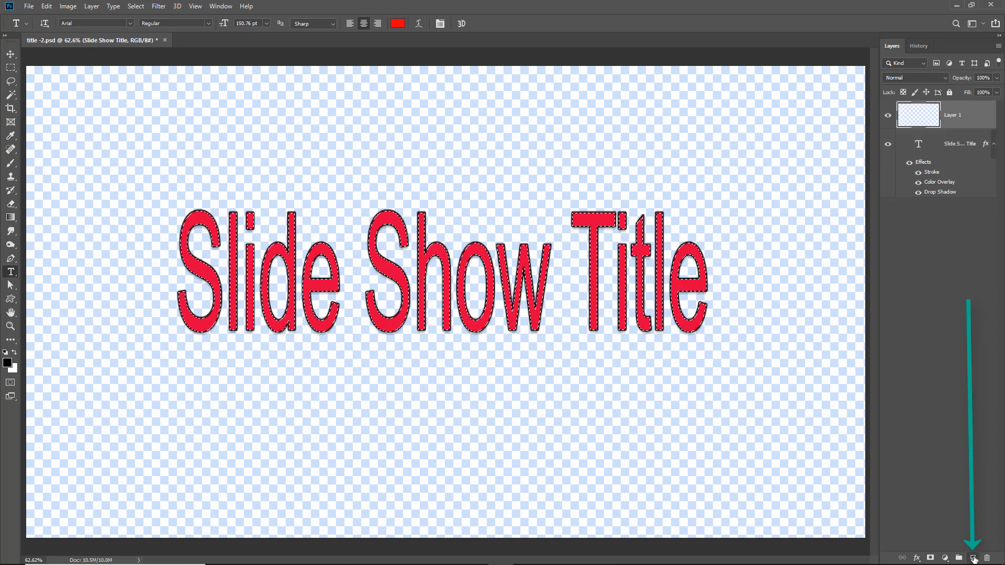
pyautogui.click(887, 146)
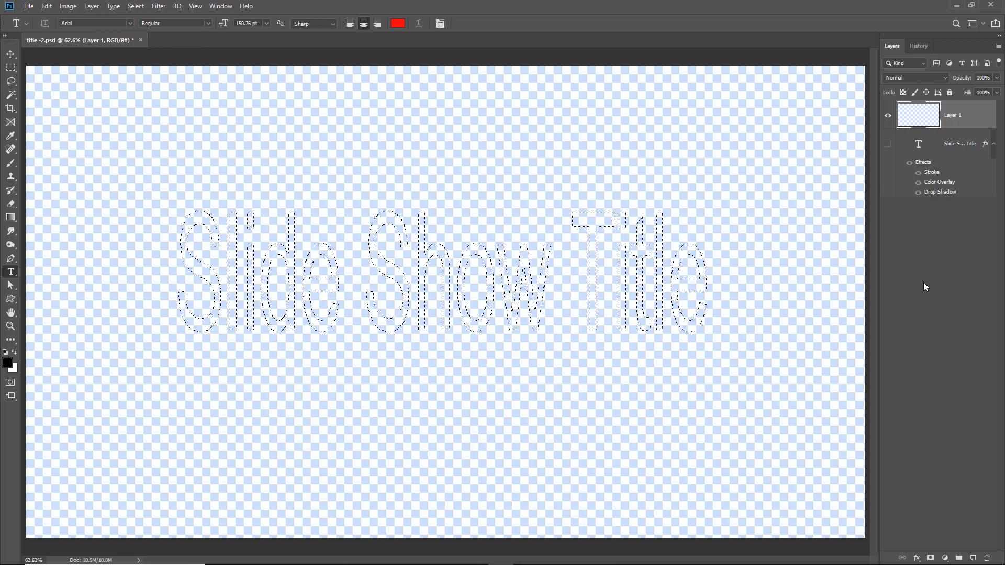
pyautogui.hotkey('alt', 'BackSpace')
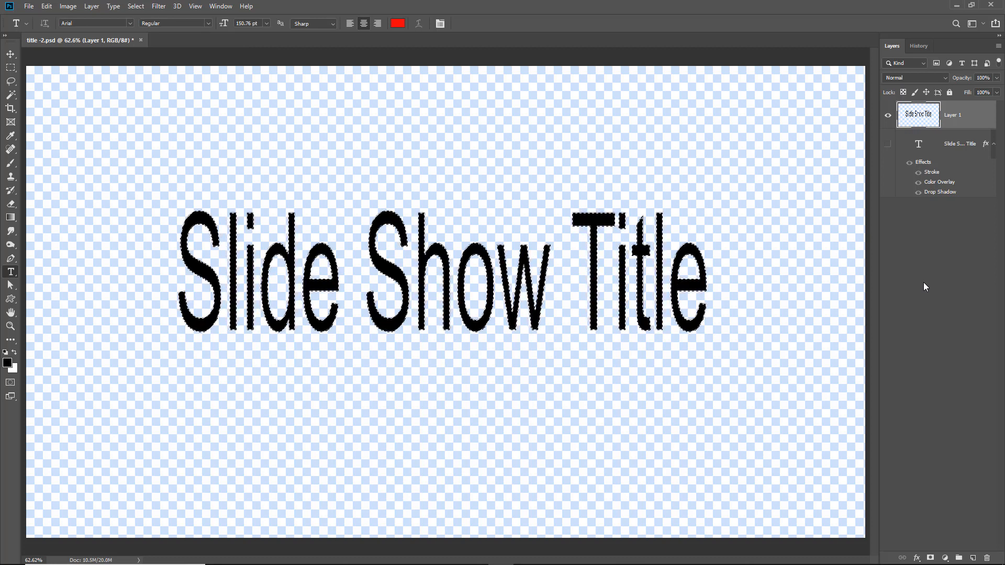
pyautogui.hotkey('ctrl', 'd')
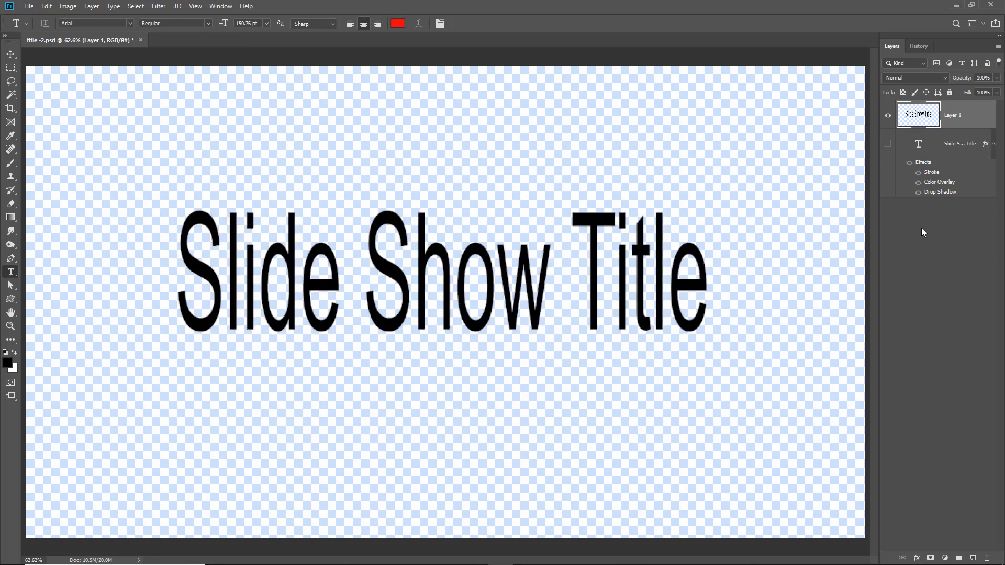